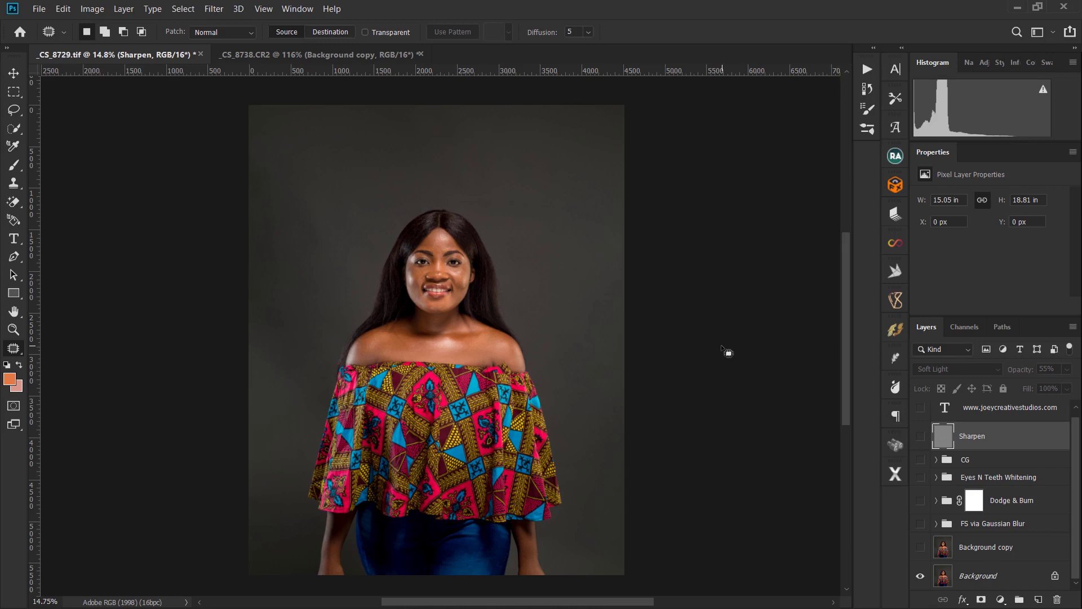
# Make the Background copy layer and the FS via Gaussian Blur group visible.
pyautogui.hotkey('ctrl', '0')
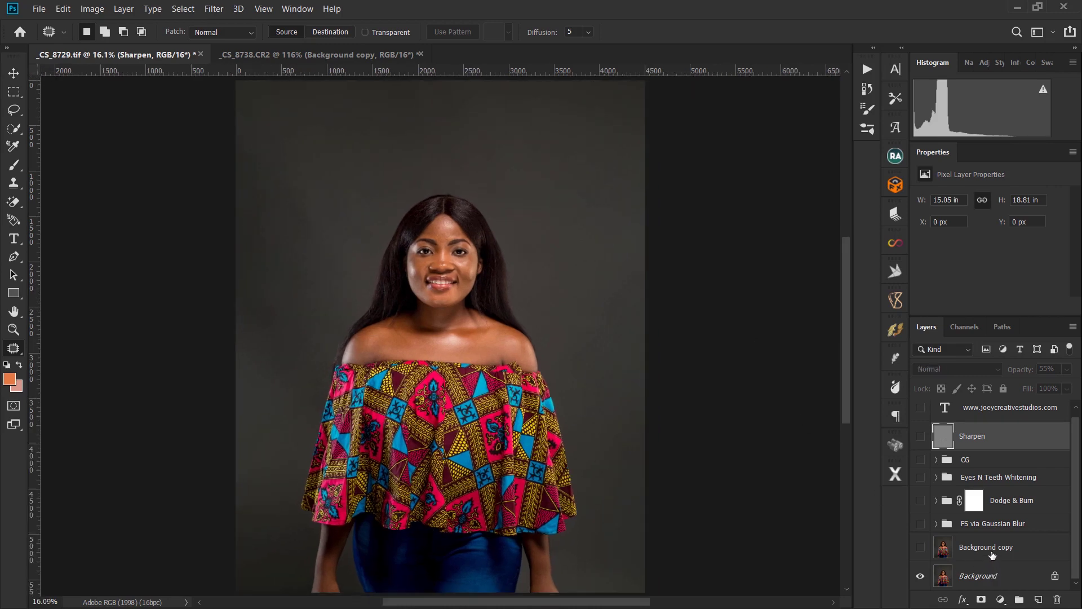
pyautogui.click(930, 545)
pyautogui.click(922, 547)
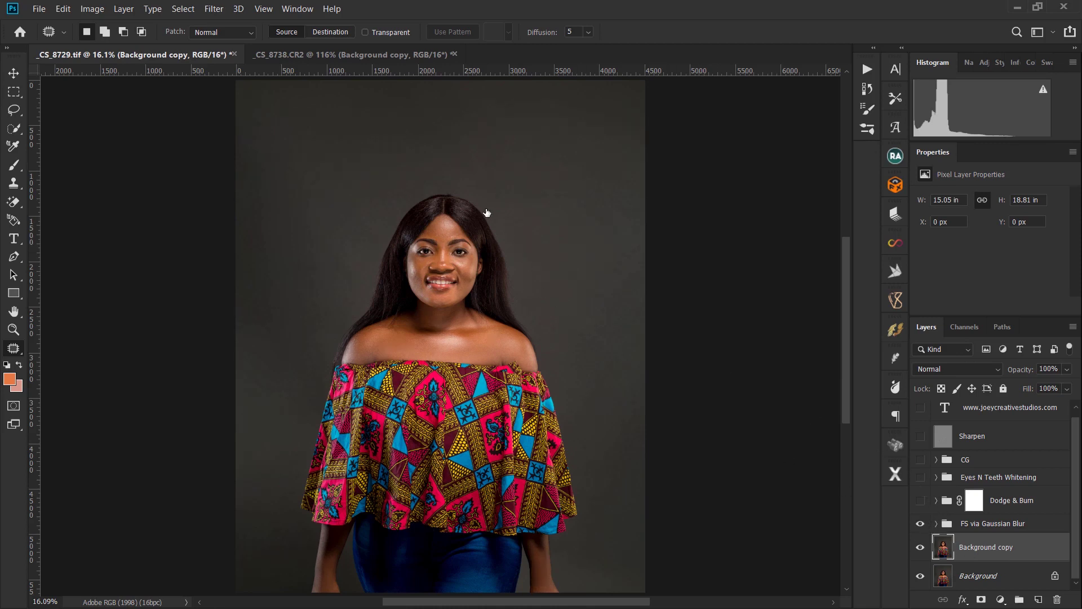
# Expand the FS via Gaussian Blur group and select its Correcting Tones layer.
pyautogui.click(937, 525)
pyautogui.scroll(-1, 984, 528)
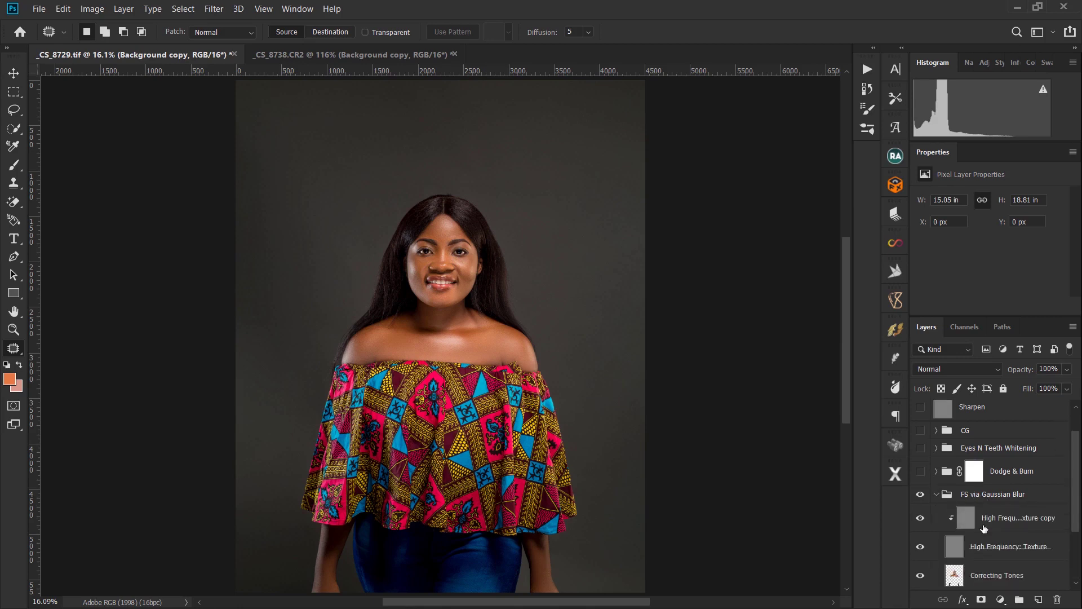
pyautogui.scroll(-1, 991, 555)
pyautogui.click(998, 551)
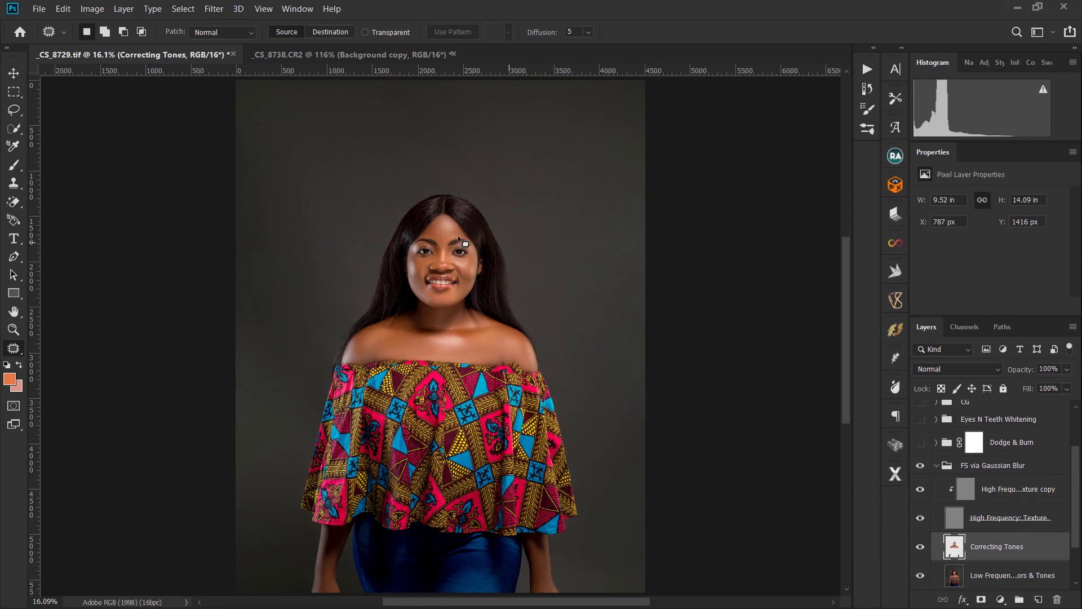
# Switch to the Mixer Brush Tool with the Correcting Tones layer selected.
pyautogui.scroll(3, 464, 243)
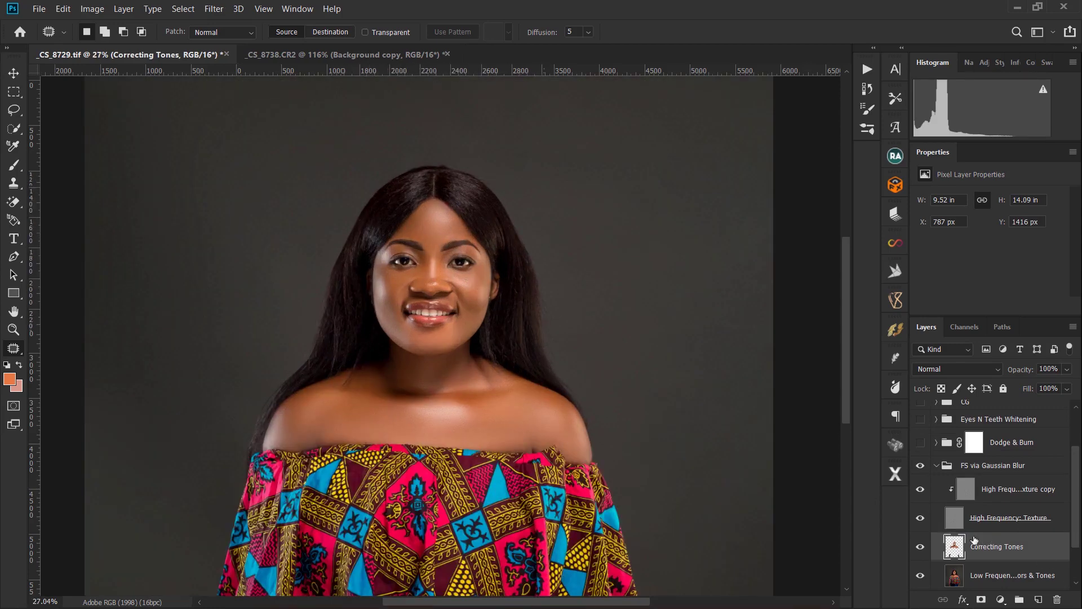
pyautogui.moveTo(17, 166); pyautogui.dragTo(57, 178)
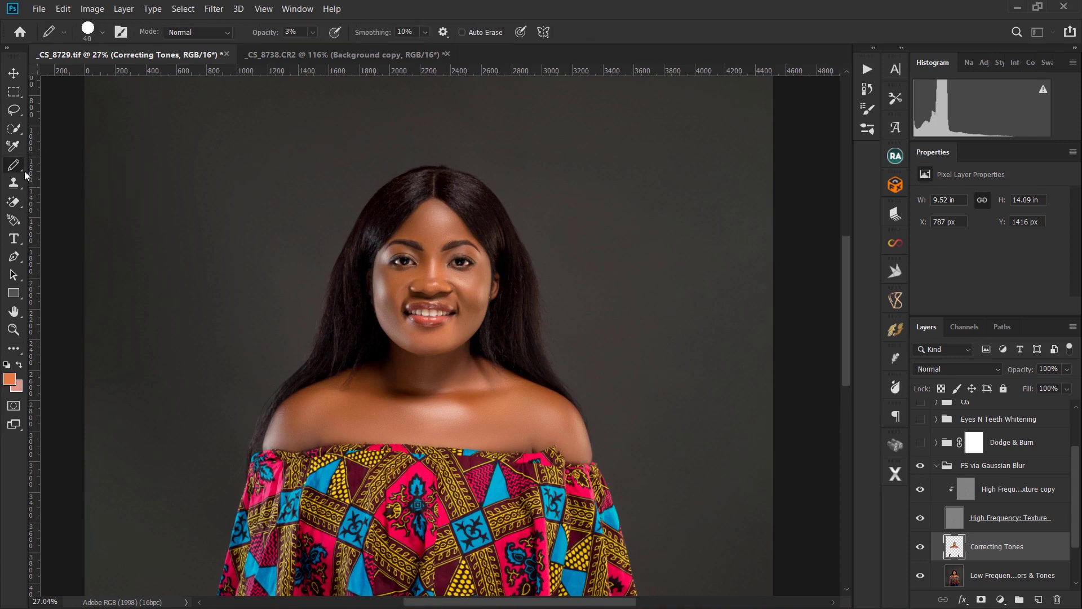
pyautogui.hotkey('shift', 'b')
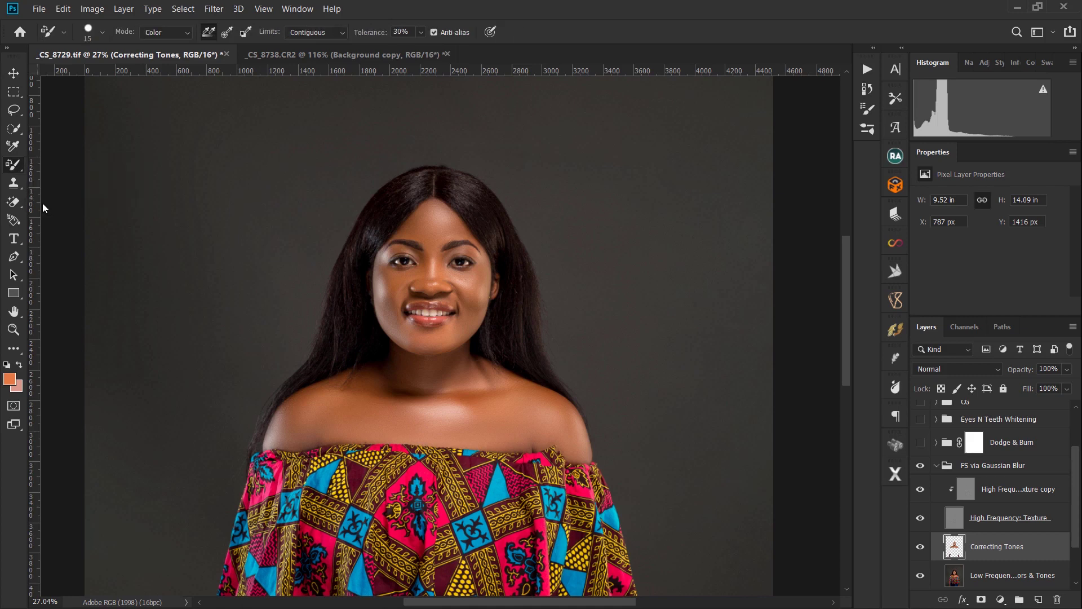
pyautogui.rightClick(21, 174)
pyautogui.click(35, 181)
pyautogui.rightClick(21, 172)
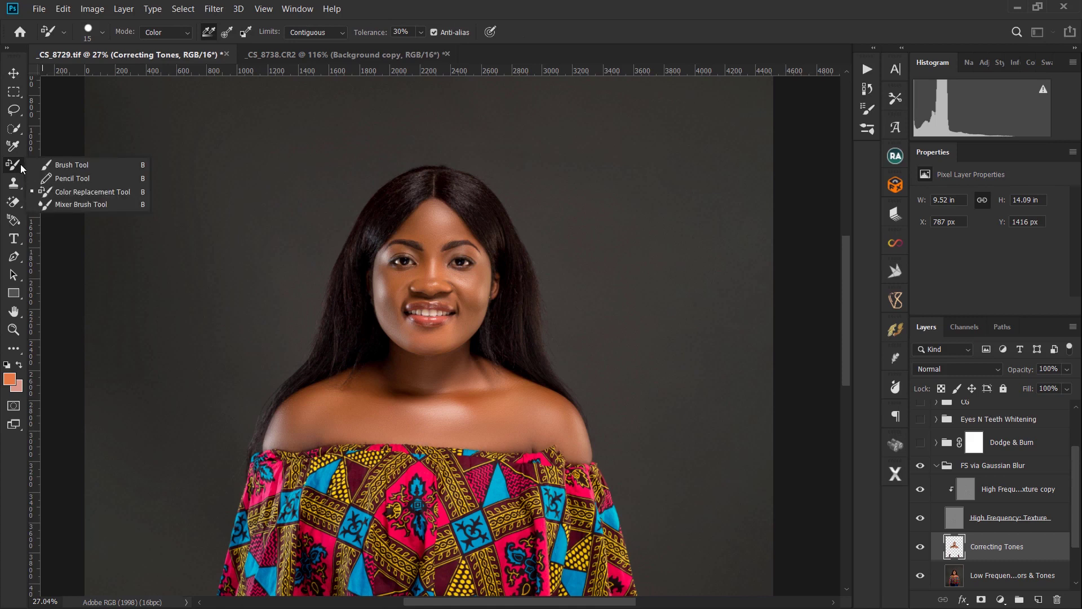
pyautogui.click(66, 201)
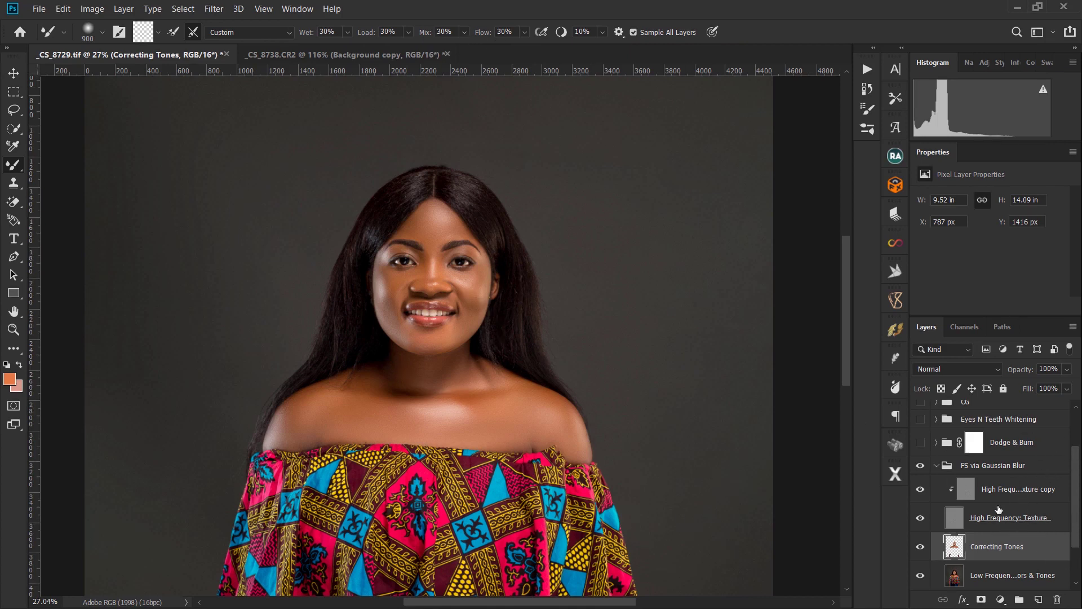
# Compare the portrait with and without the High Frequency: Texture layer, and with and without the whole FS via Gaussian Blur group.
pyautogui.click(920, 518)
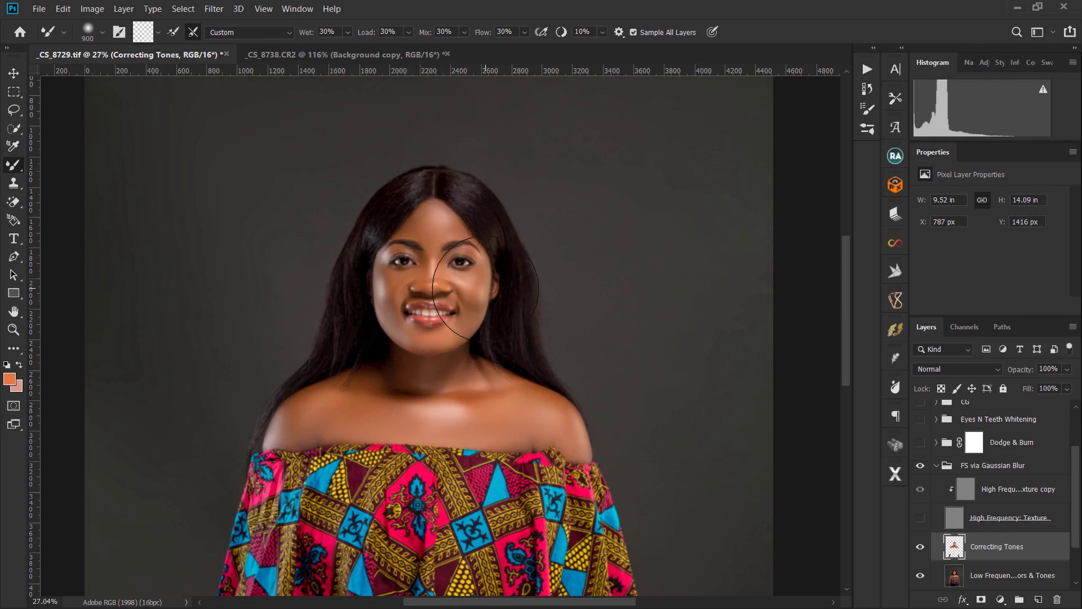
pyautogui.click(920, 518)
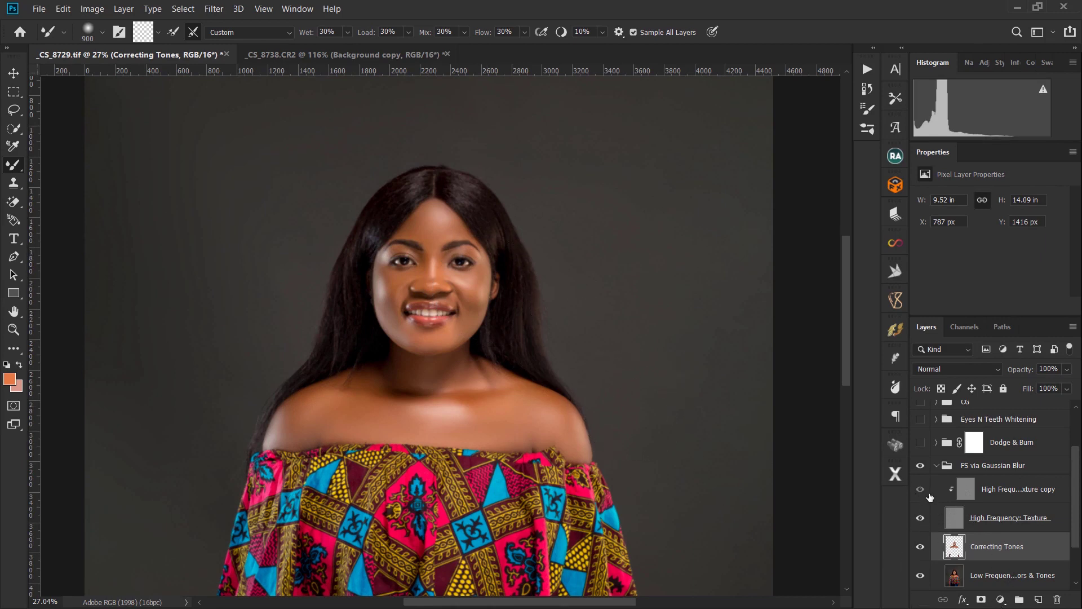
pyautogui.click(921, 466)
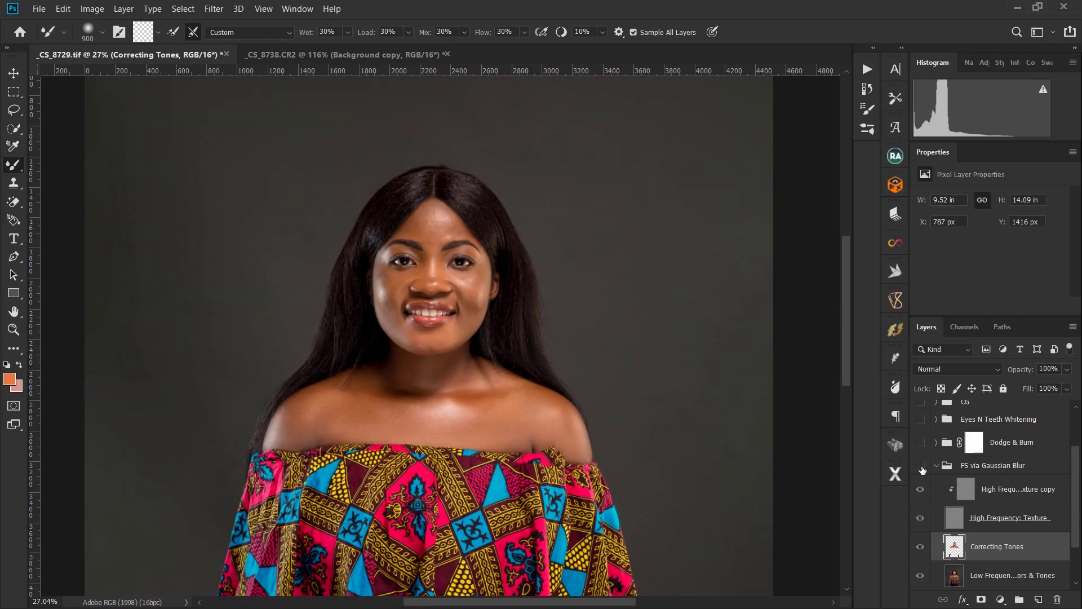
pyautogui.click(921, 466)
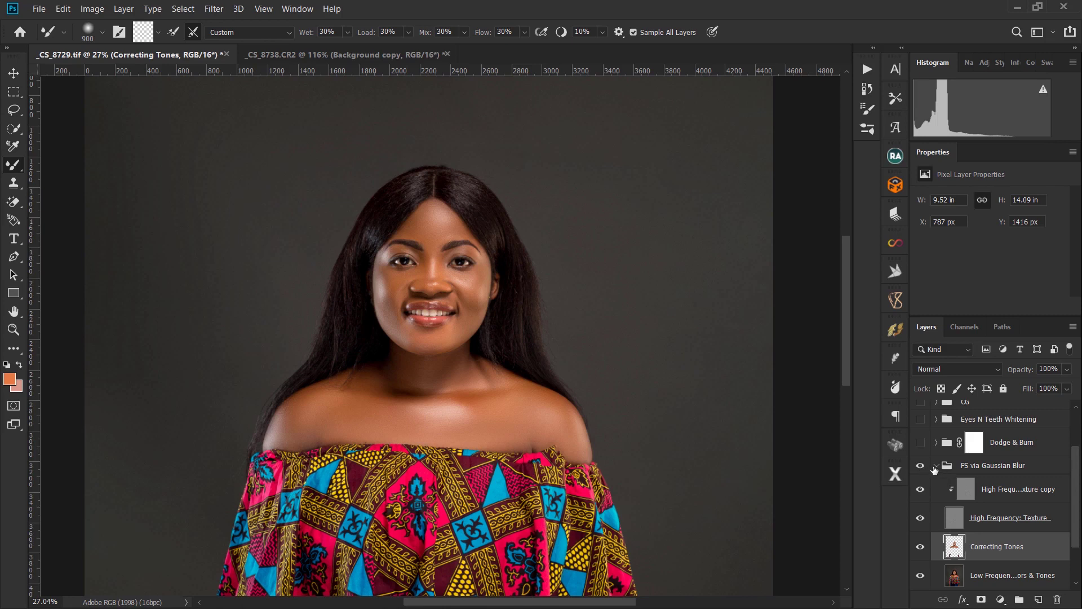
# Collapse the FS via Gaussian Blur group and show the Dodge & Burn, Eyes N Teeth Whitening and CG groups.
pyautogui.click(935, 467)
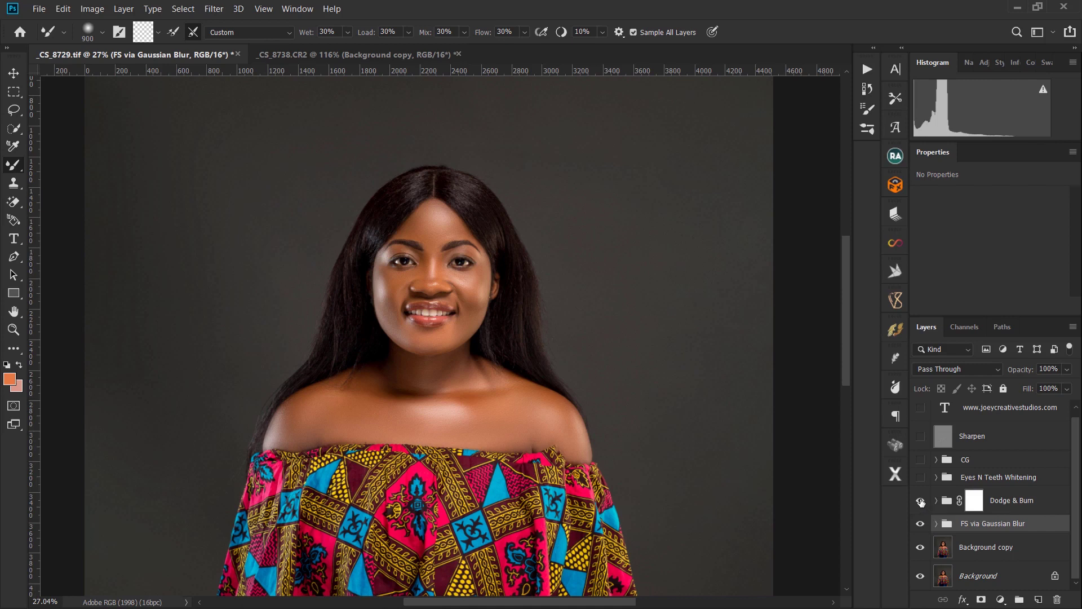
pyautogui.click(921, 478)
pyautogui.click(920, 461)
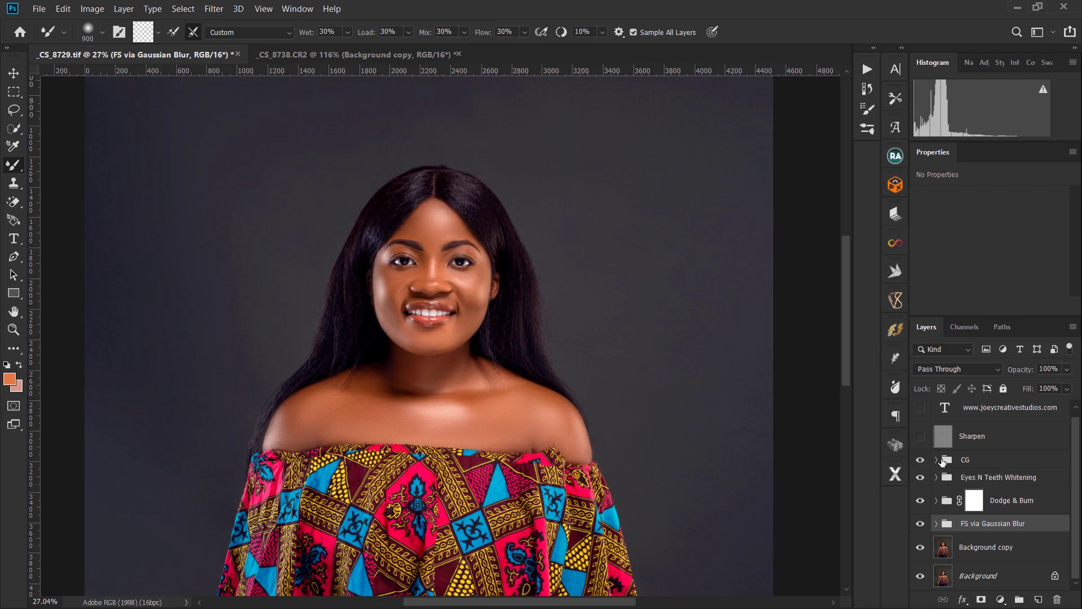
# Expand the CG group and hide its adjustment layers from Curves 2 down to Color Balance 1.
pyautogui.click(937, 461)
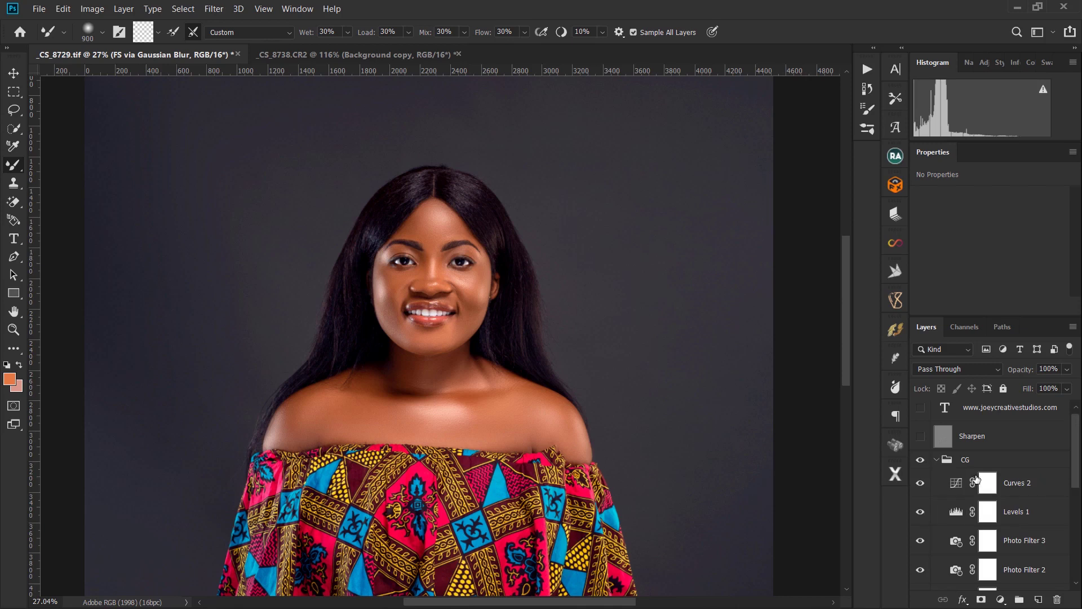
pyautogui.scroll(-2, 978, 479)
pyautogui.scroll(-1, 978, 479)
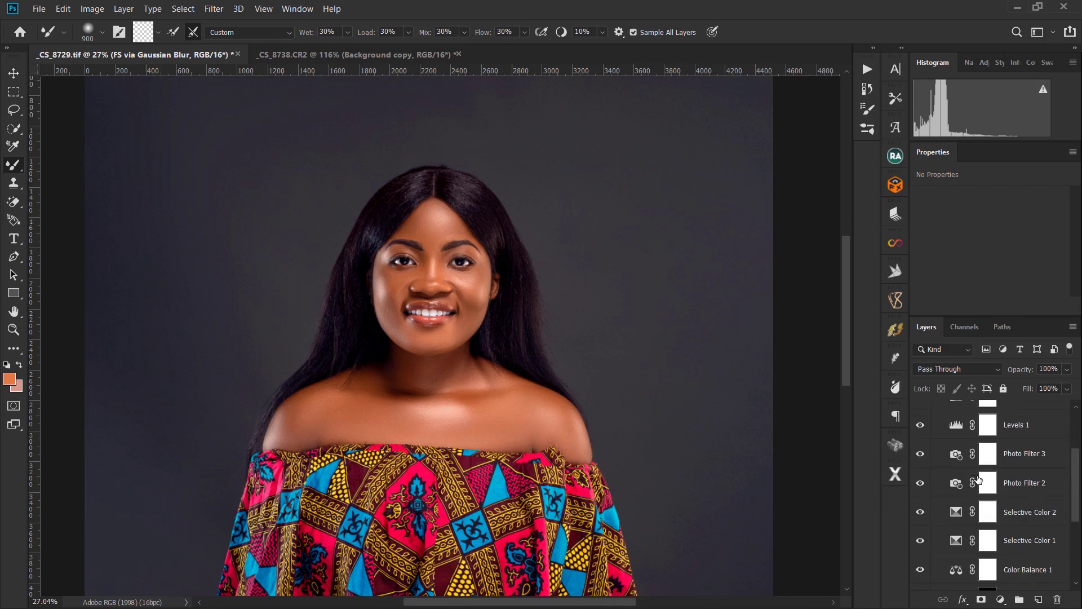
pyautogui.moveTo(921, 511); pyautogui.dragTo(919, 407)
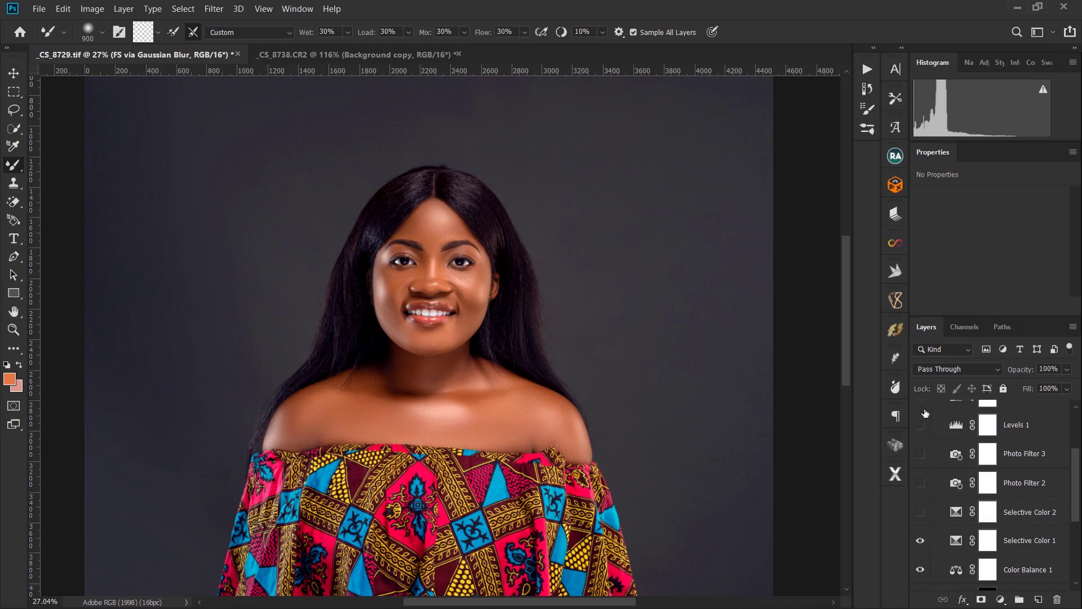
pyautogui.scroll(1, 925, 417)
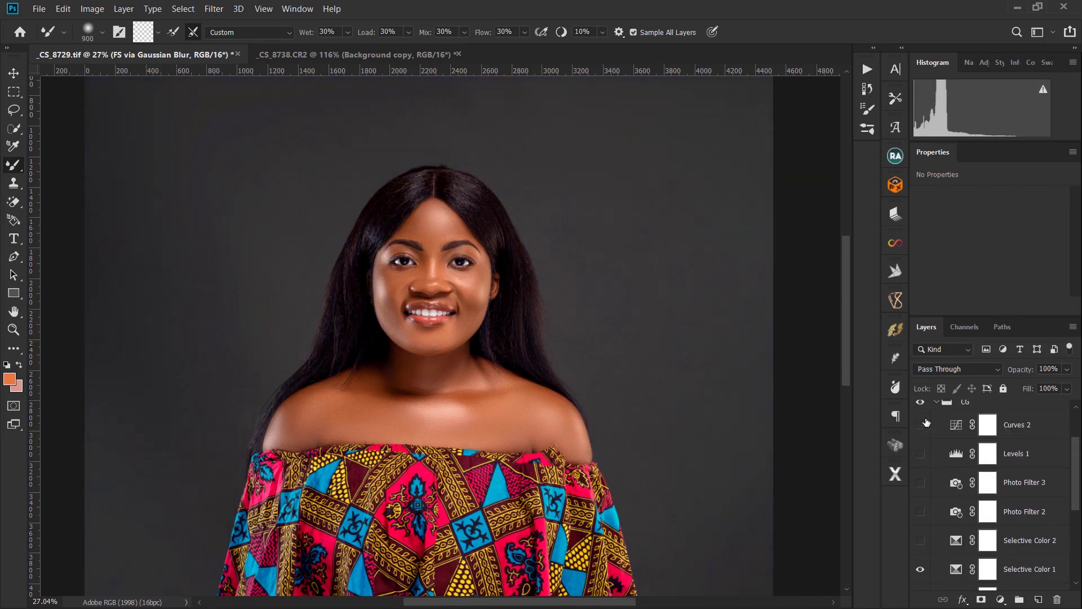
pyautogui.scroll(-2, 923, 510)
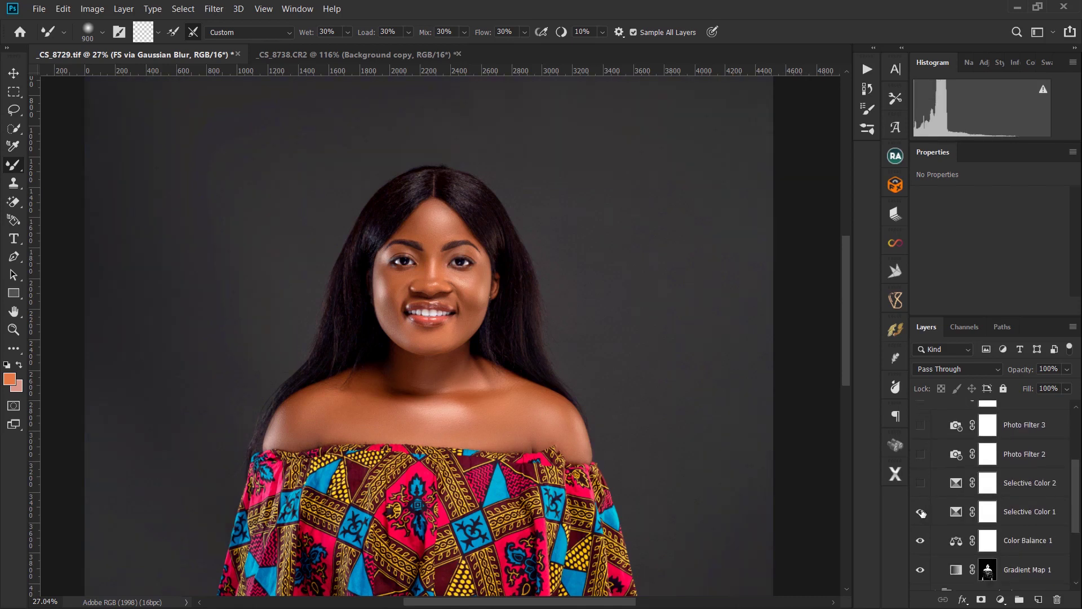
pyautogui.click(920, 541)
# Select the Gradient Map 1 adjustment layer in the CG group and hide it.
pyautogui.click(1014, 568)
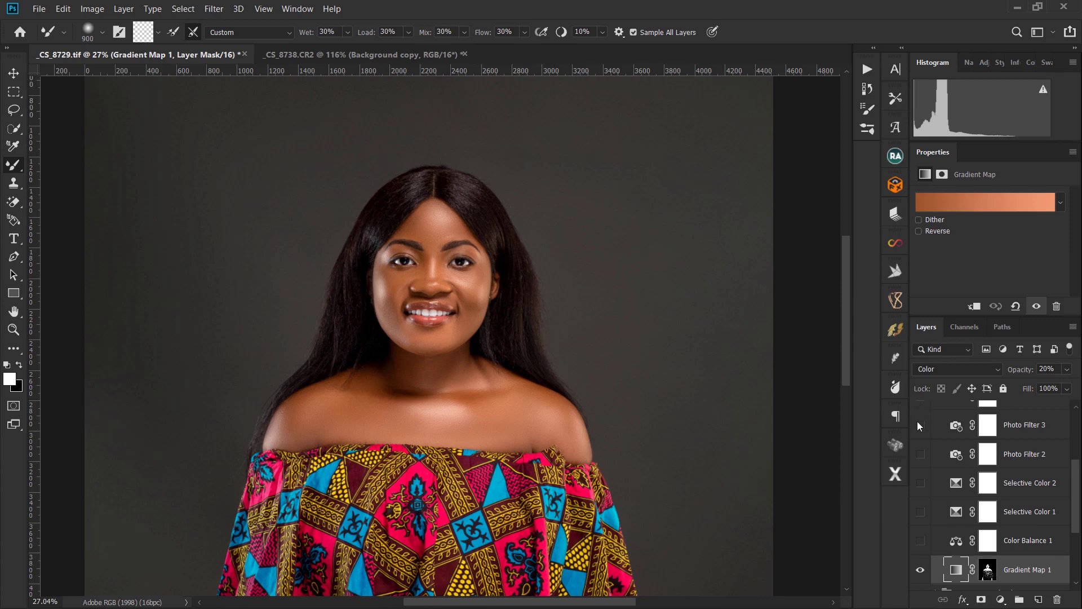
pyautogui.hotkey('ctrl', '2')
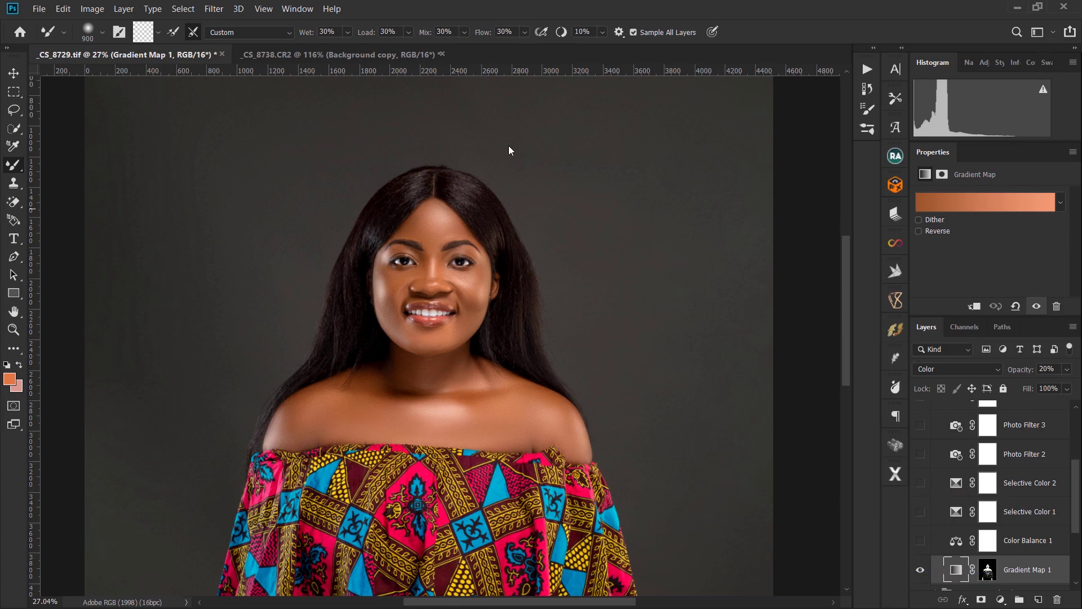
pyautogui.click(921, 570)
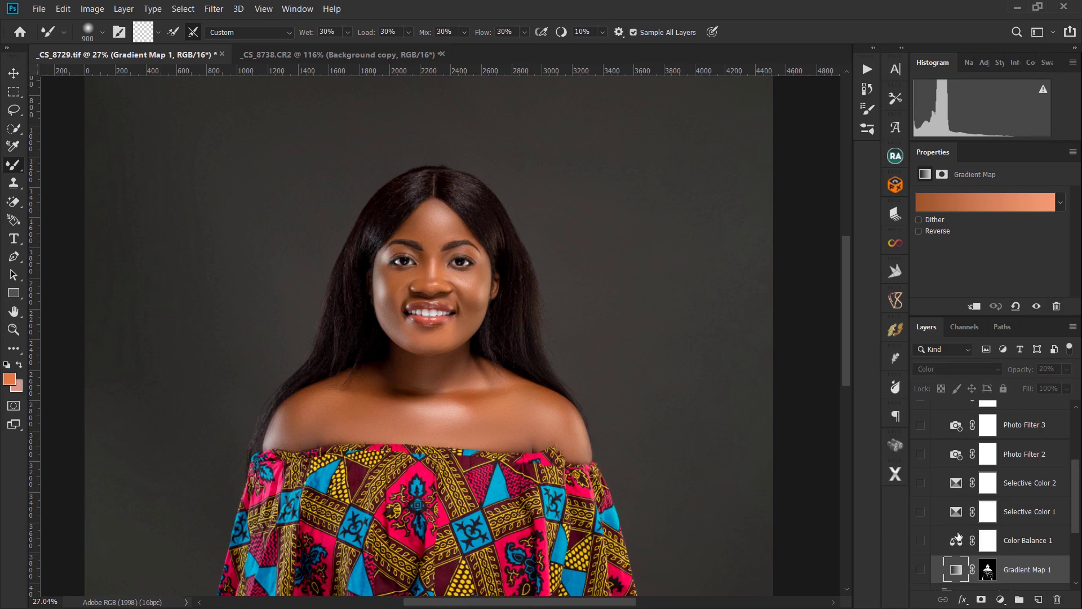
# Examine the colour stops of the Gradient Map 1 gradient in the Gradient Editor and cancel without keeping changes.
pyautogui.click(965, 207)
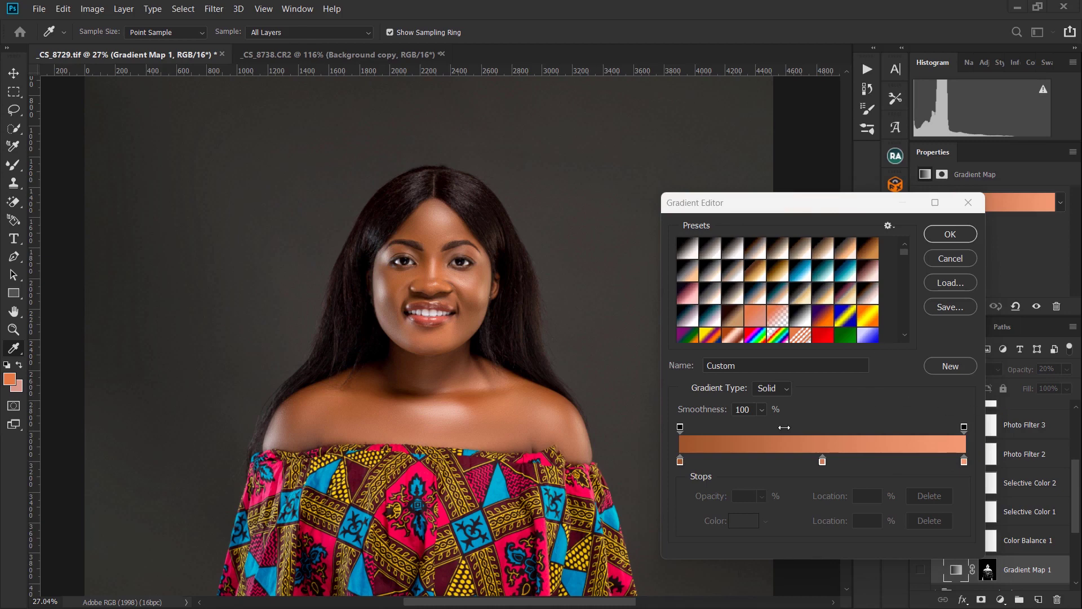
pyautogui.click(727, 202)
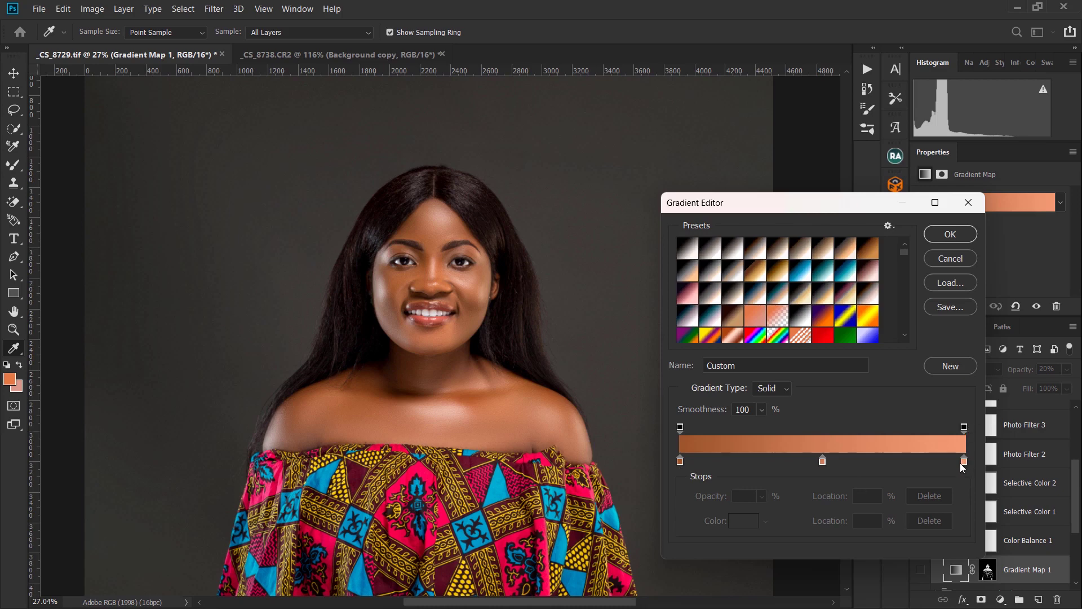
pyautogui.click(698, 462)
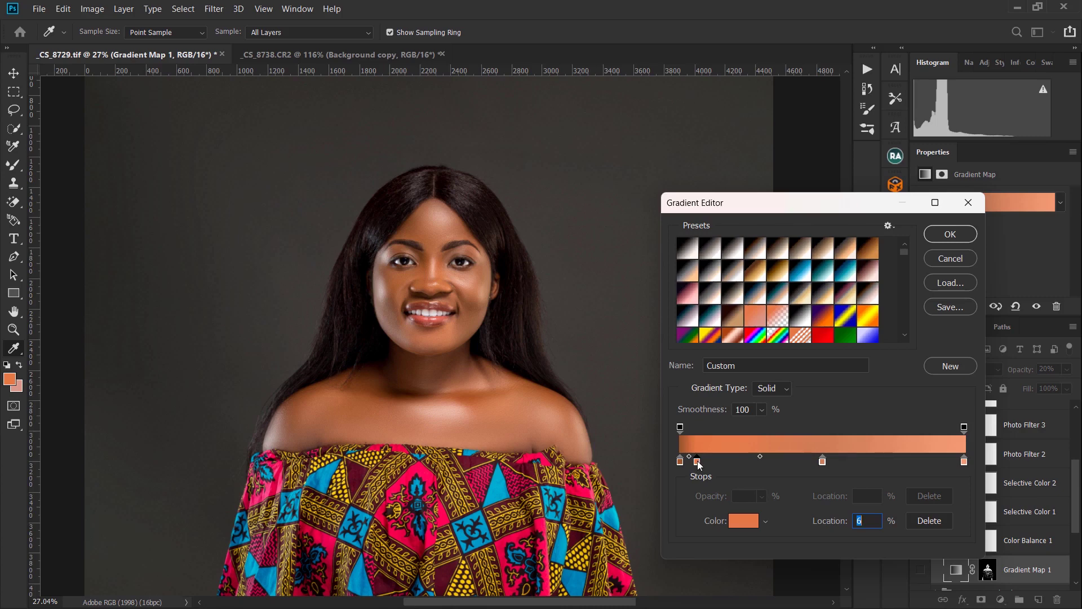
pyautogui.press('BackSpace')
pyautogui.moveTo(698, 461); pyautogui.dragTo(681, 462)
pyautogui.click(679, 462)
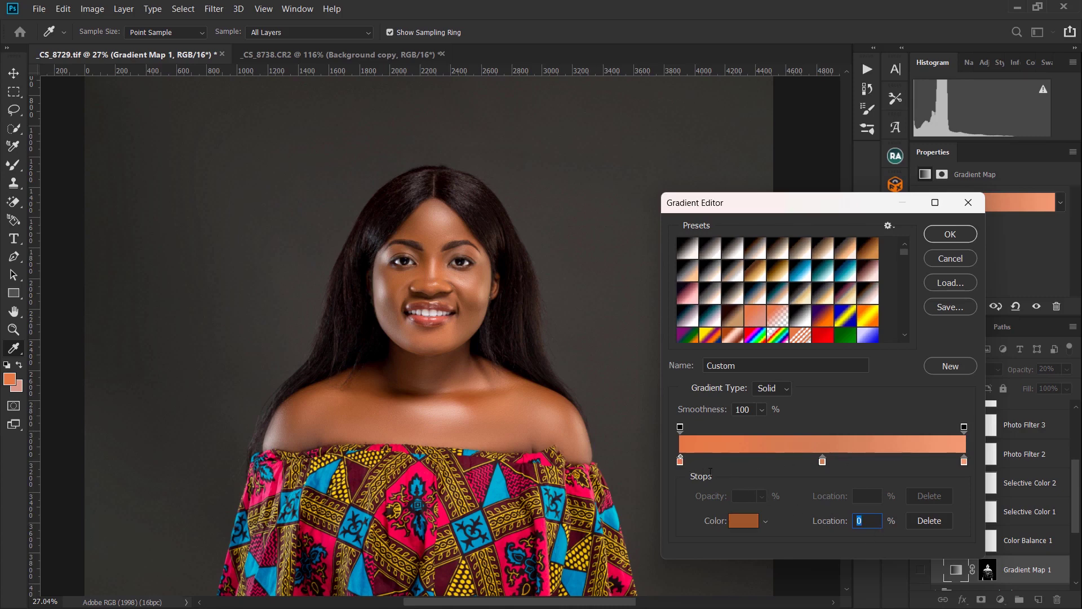
pyautogui.click(743, 520)
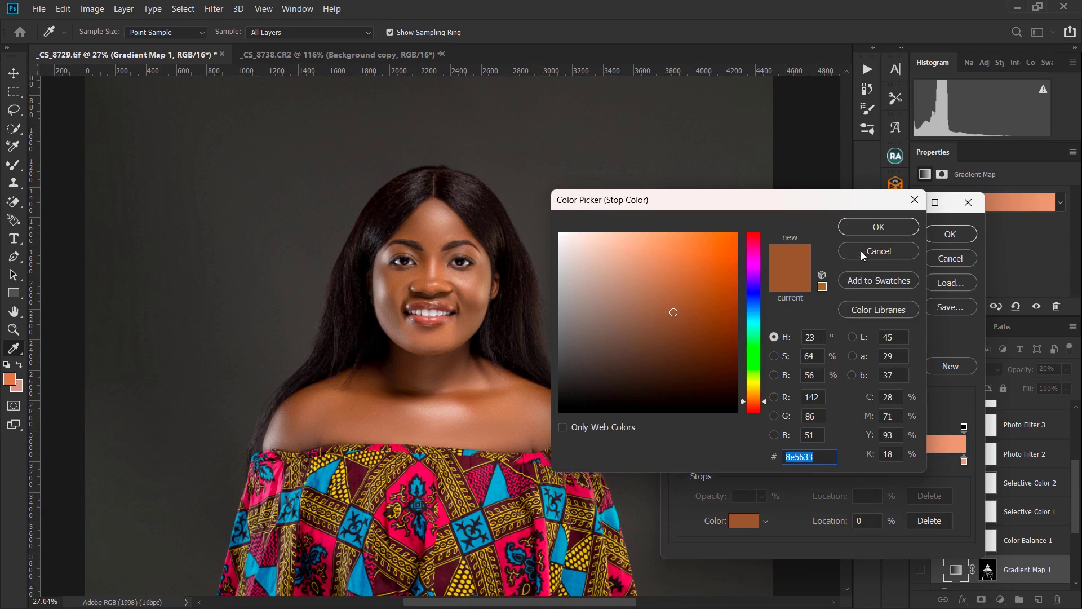
pyautogui.click(860, 252)
pyautogui.click(823, 464)
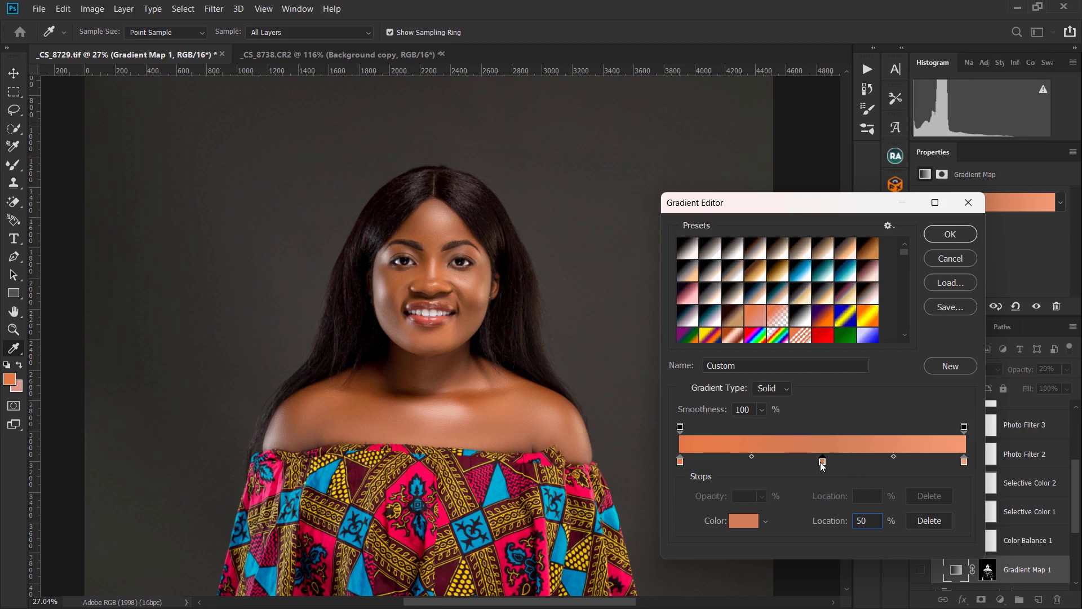
pyautogui.click(964, 463)
pyautogui.click(946, 261)
# Show the Gradient Map 1 layer, select its layer mask, and show the Color Balance 1 layer.
pyautogui.click(919, 570)
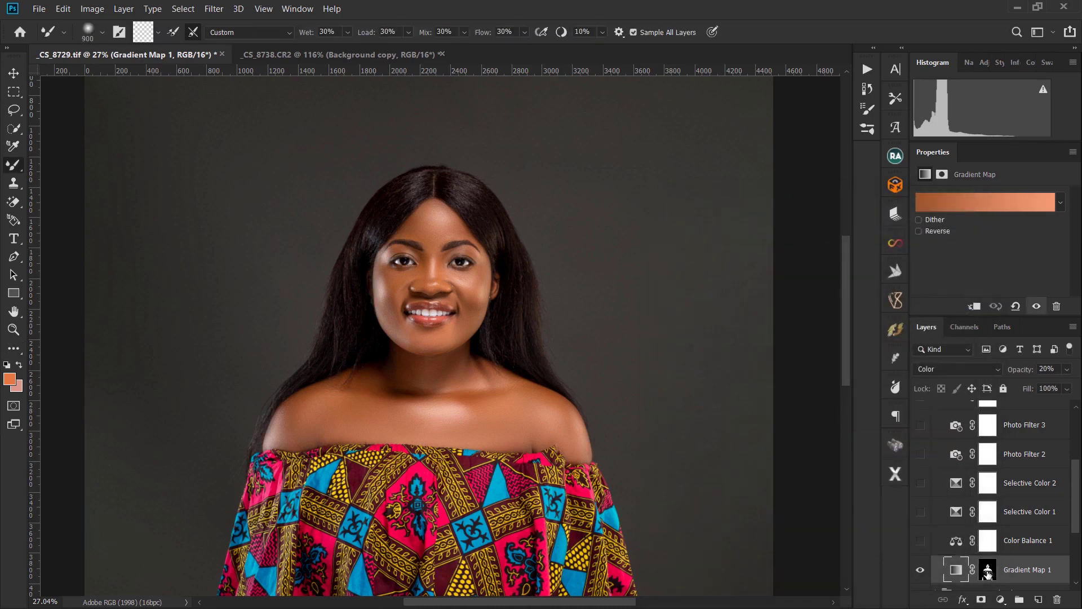
pyautogui.click(987, 570)
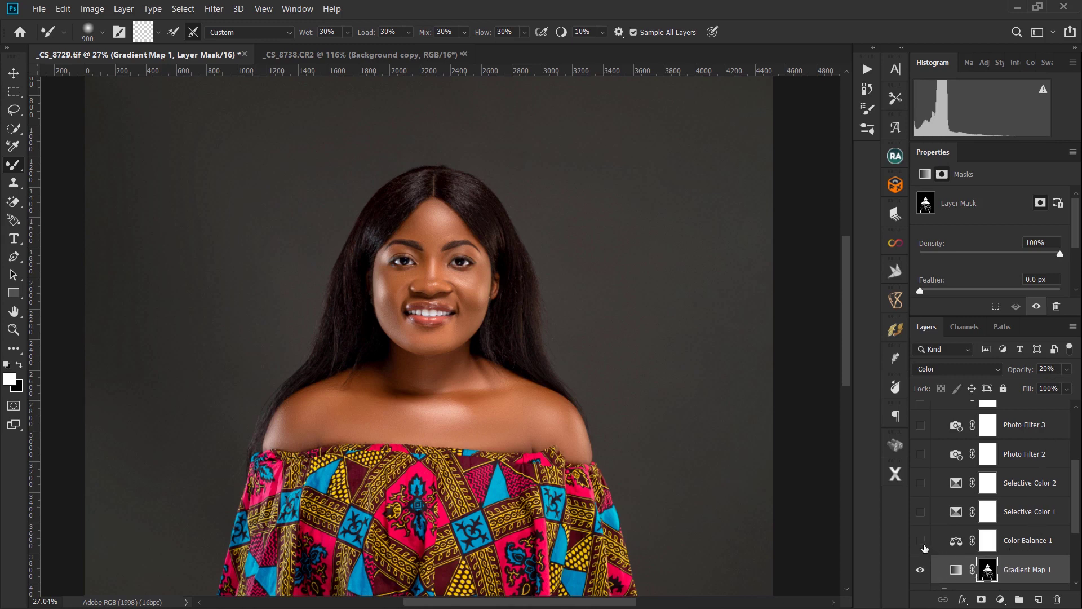
pyautogui.click(921, 542)
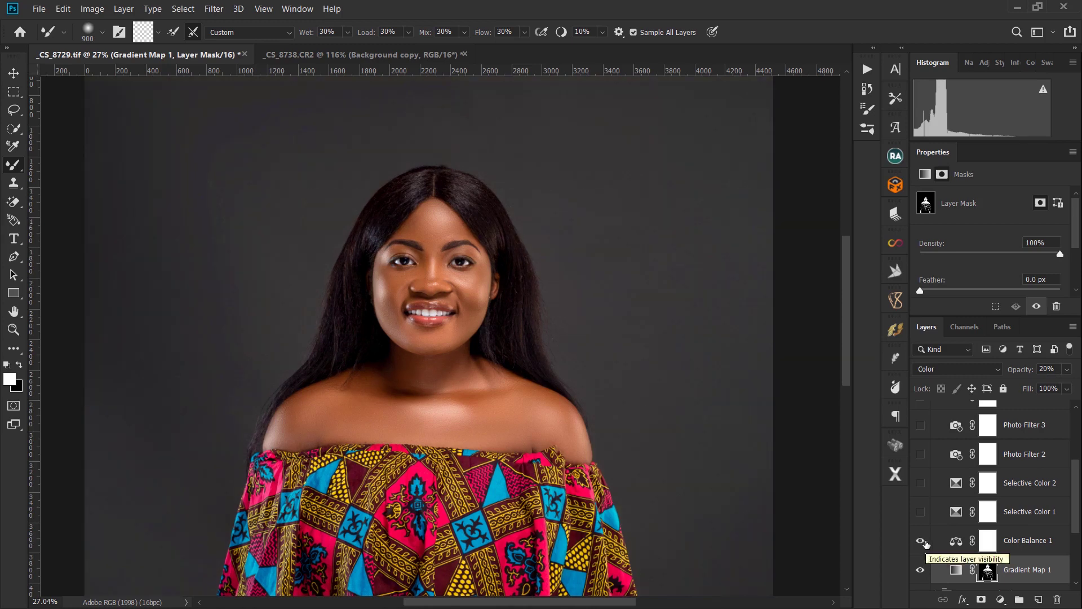
# Open the Color Balance 1 settings and switch the tone from Midtones to Shadows to view its values.
pyautogui.click(957, 541)
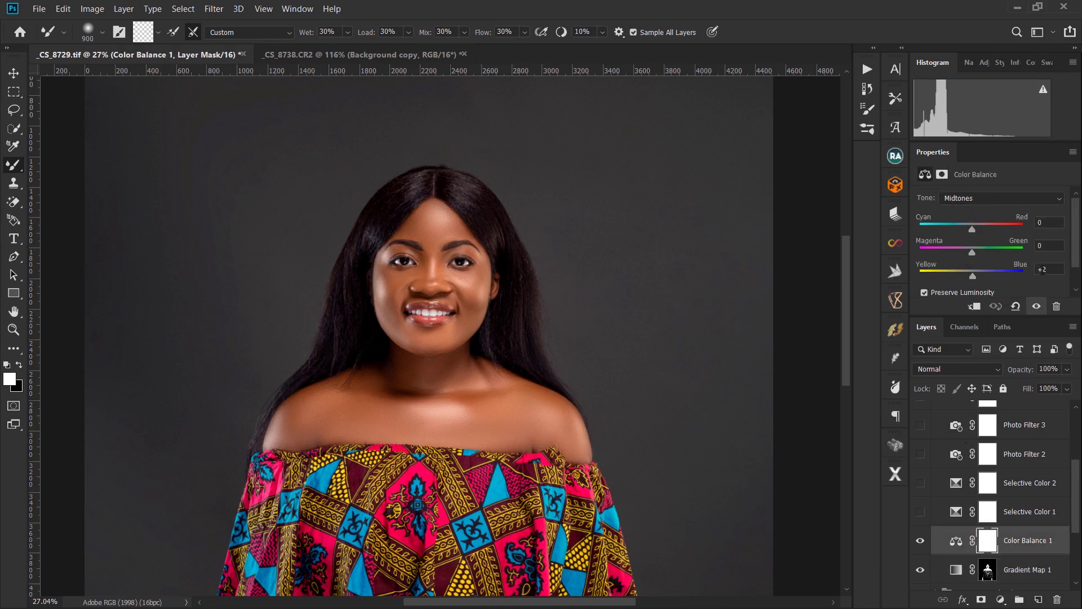
pyautogui.click(983, 197)
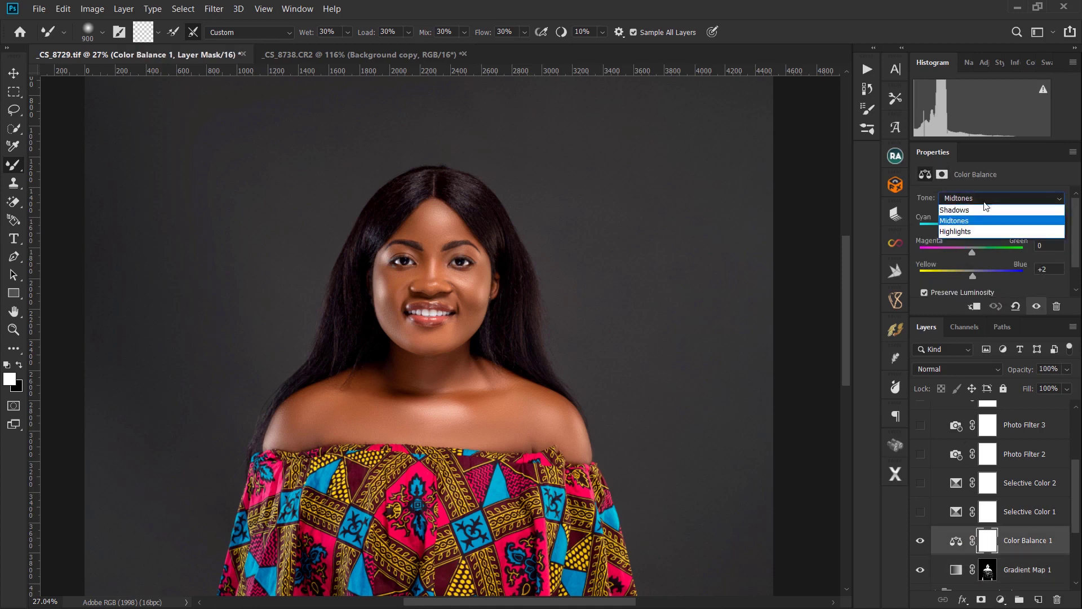
pyautogui.click(986, 210)
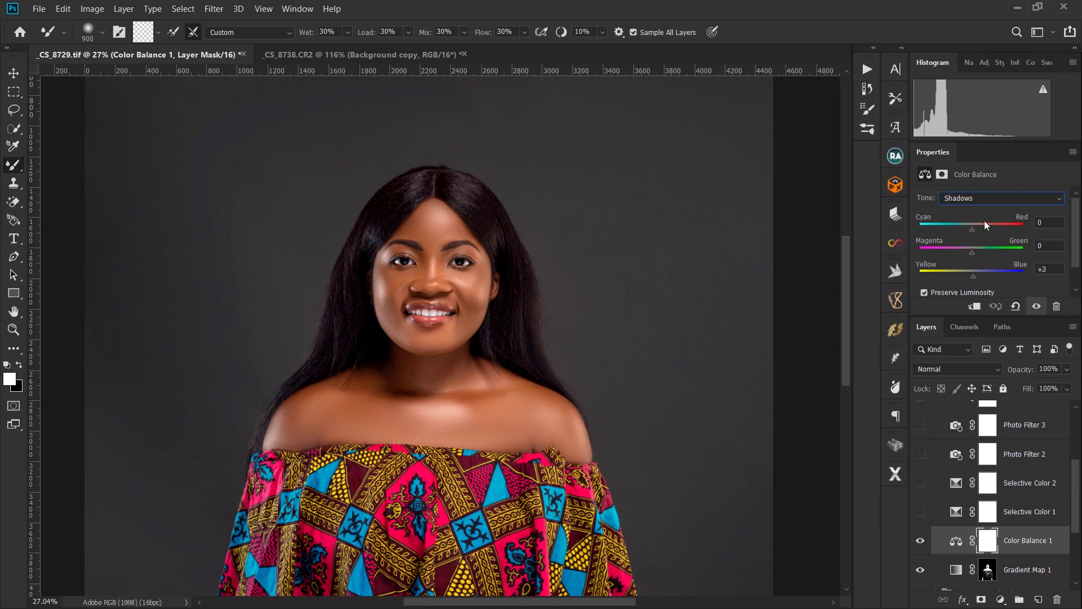
# View the Highlights values of Color Balance 1, and hide and show the layer to compare its effect.
pyautogui.click(974, 197)
pyautogui.click(972, 231)
pyautogui.click(924, 539)
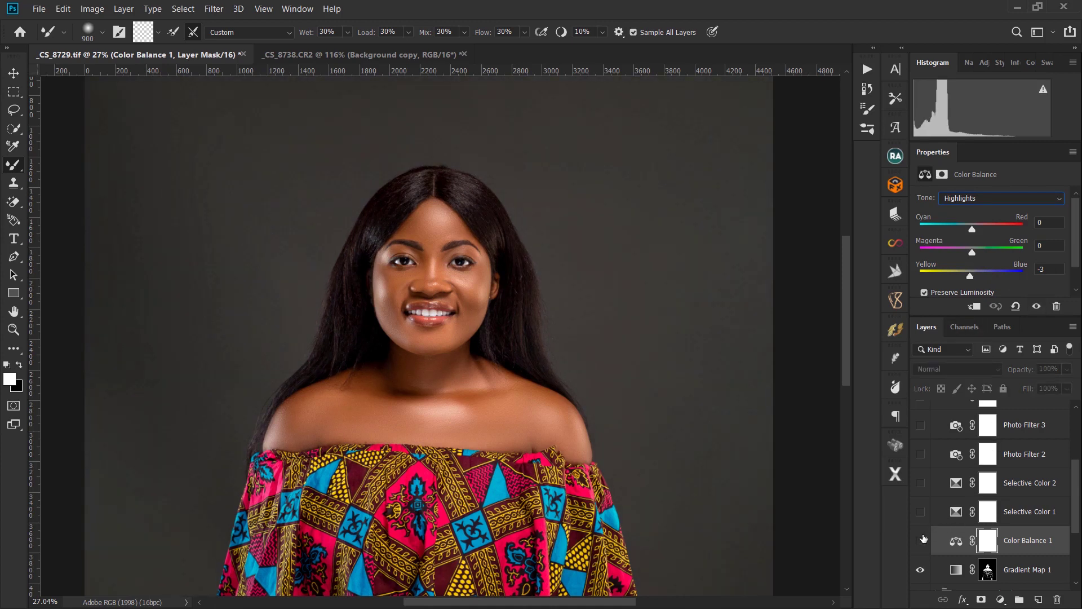
pyautogui.click(922, 539)
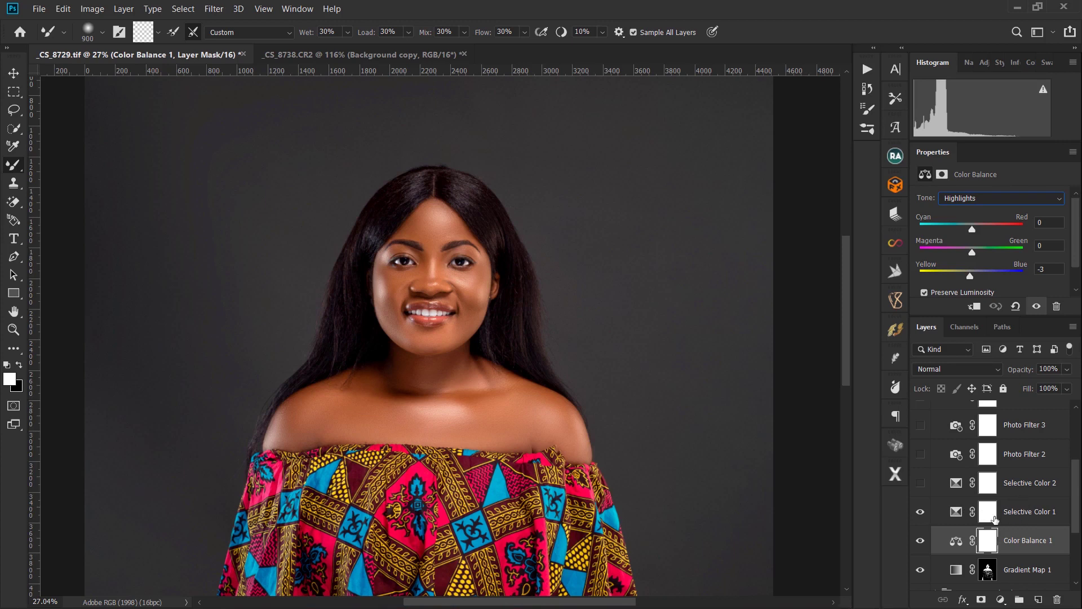
# Open the Selective Color 1 settings, and hide and show the layer to compare its effect.
pyautogui.click(955, 514)
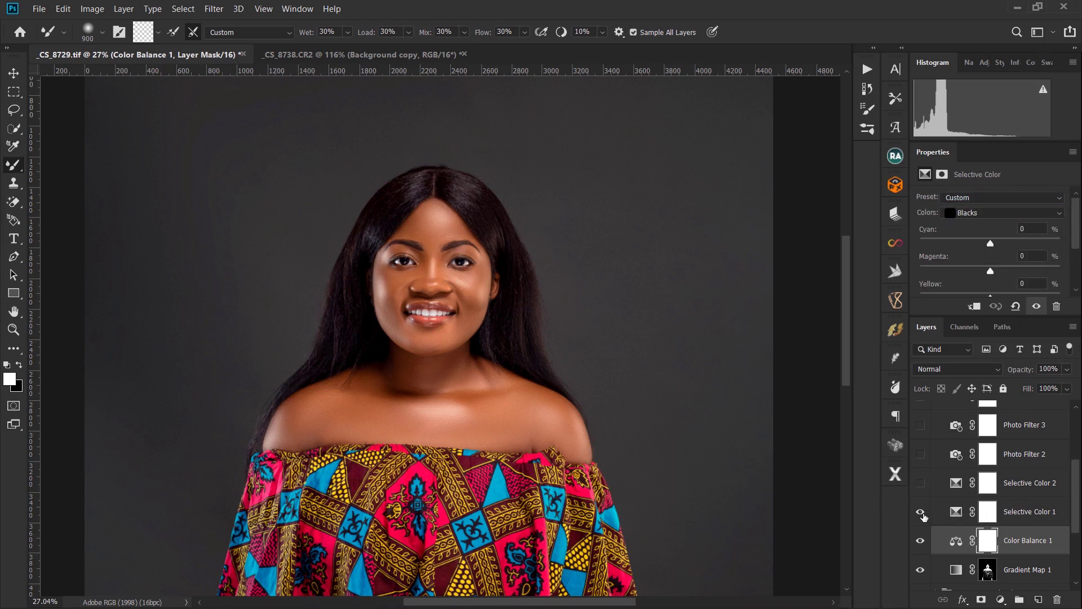
pyautogui.click(921, 513)
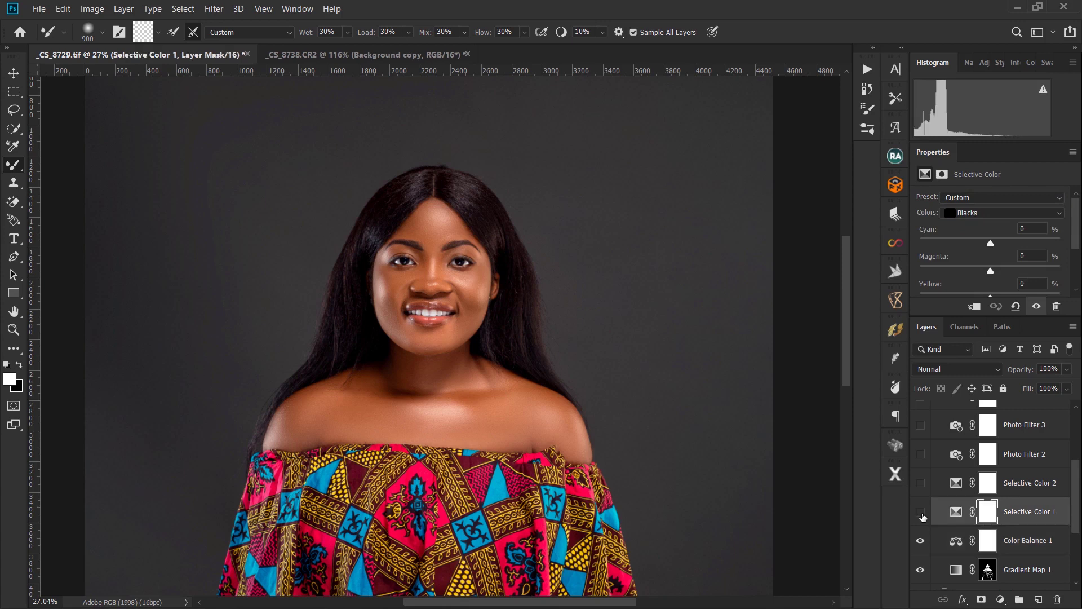
pyautogui.click(922, 514)
# View the Reds values and the Yellows values of the Selective Color 1 adjustment.
pyautogui.click(996, 214)
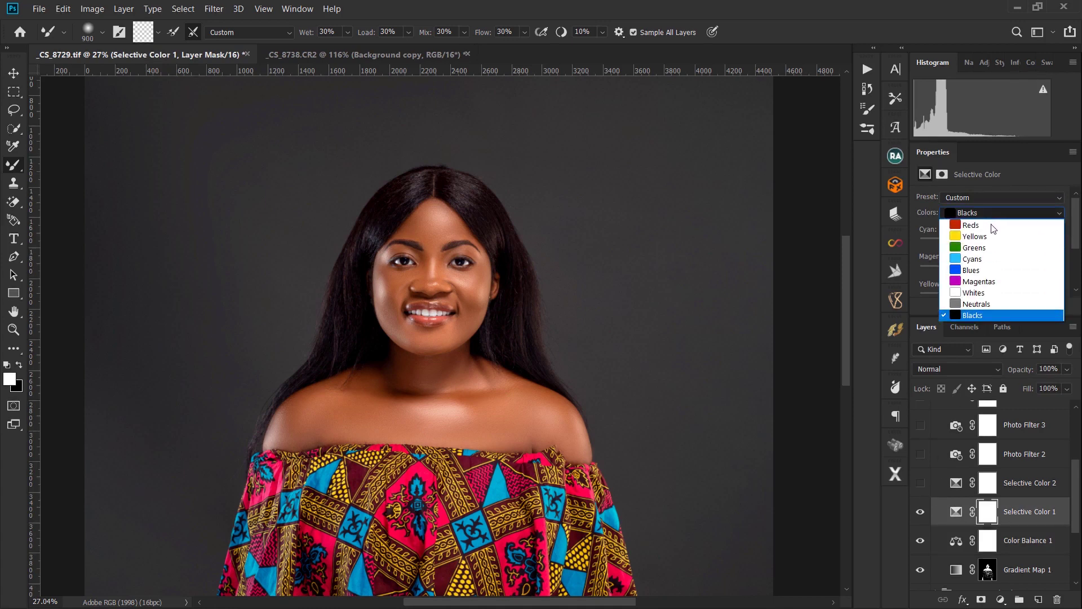
pyautogui.click(994, 226)
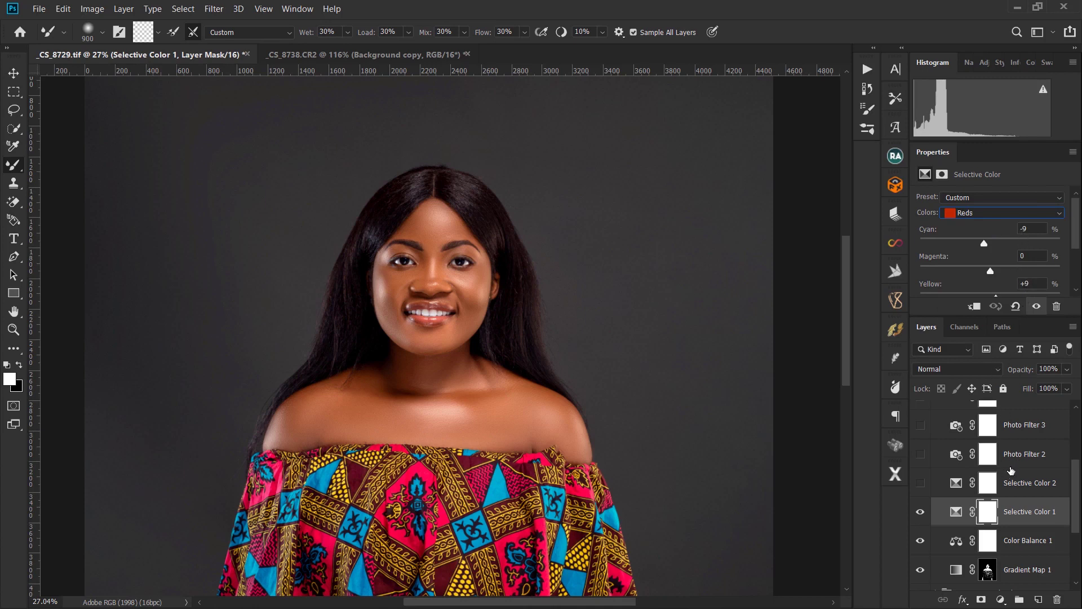
pyautogui.click(958, 213)
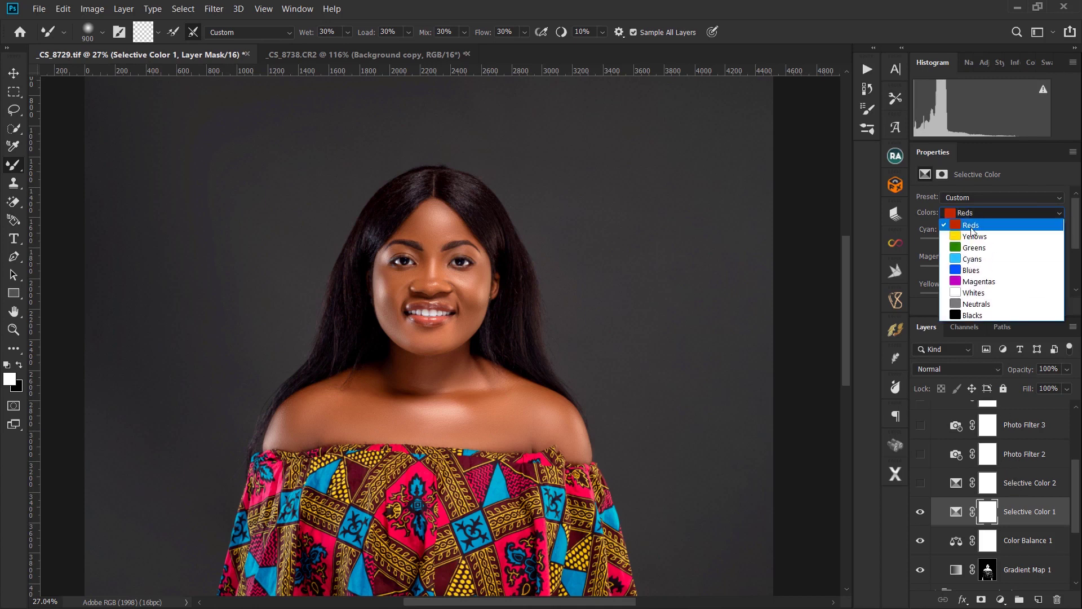
pyautogui.click(953, 236)
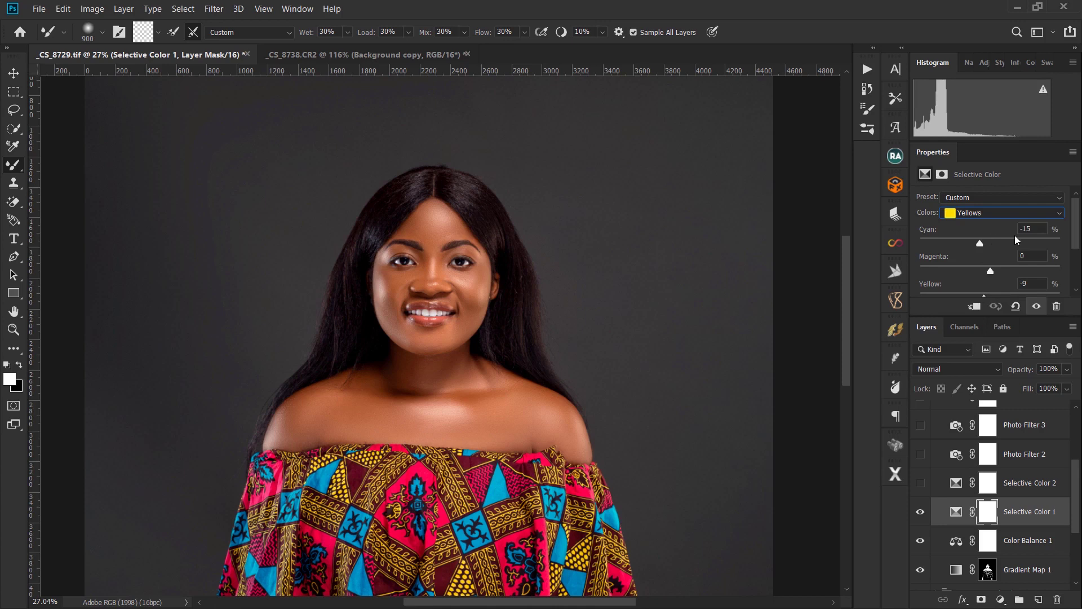
# Show the Selective Color 2 layer and switch its color range to Blacks to view its values.
pyautogui.click(954, 488)
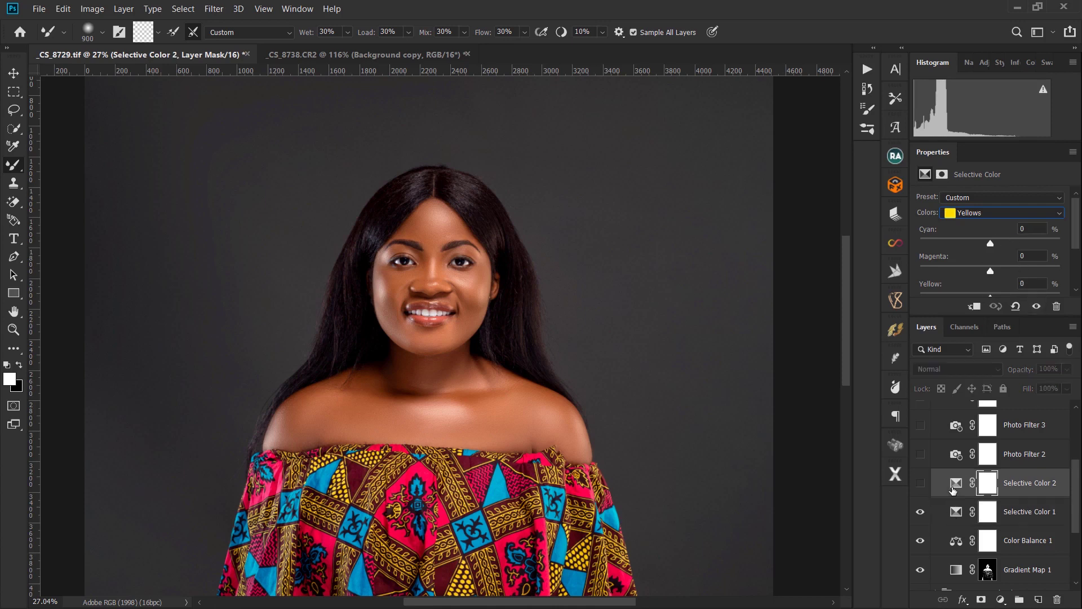
pyautogui.click(921, 484)
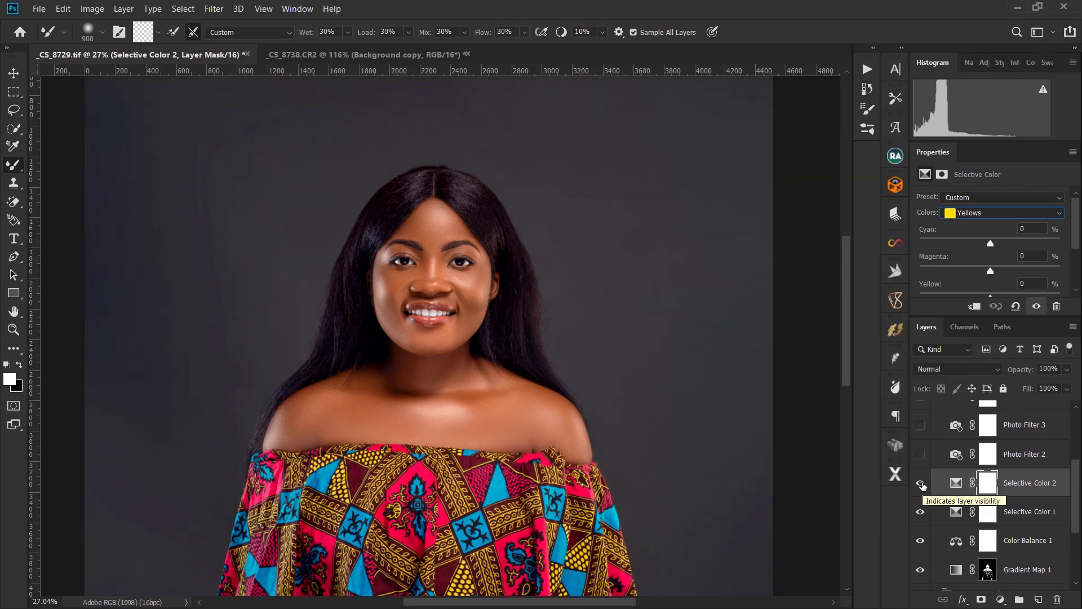
pyautogui.click(1012, 217)
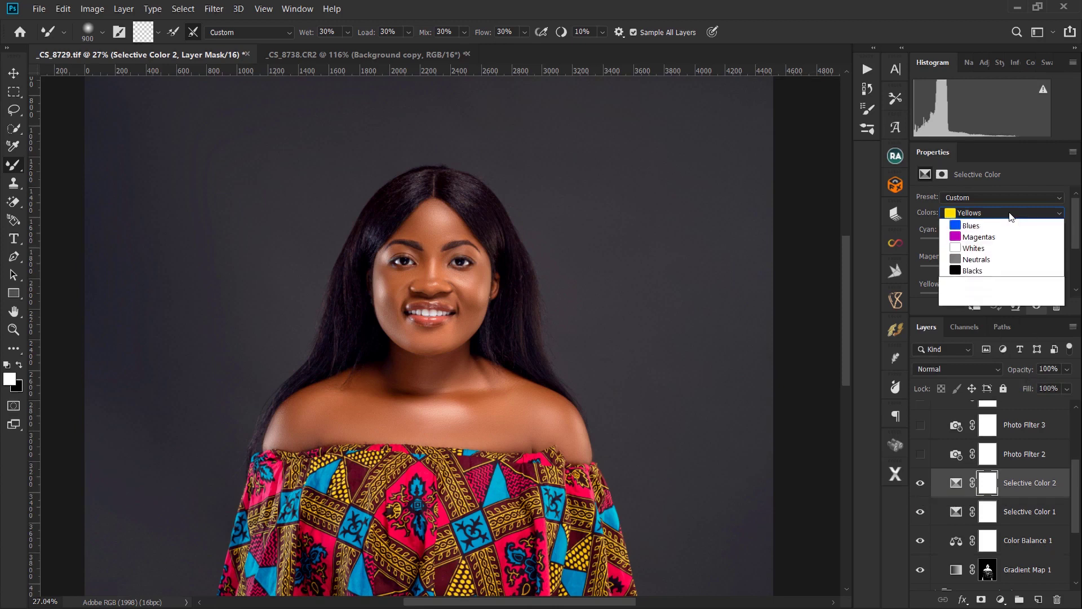
pyautogui.click(984, 315)
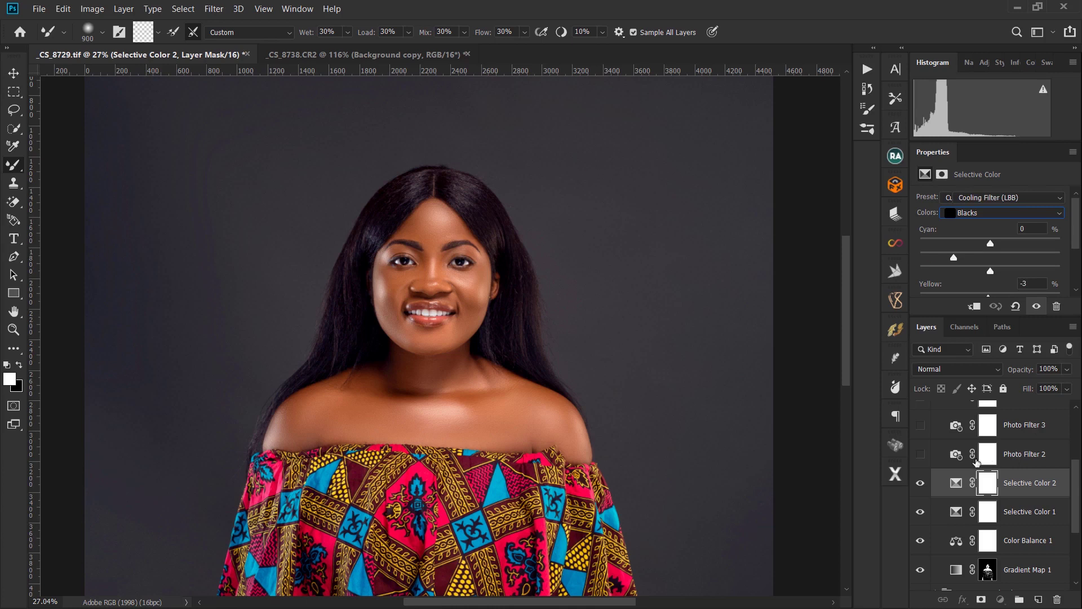
# Show the Photo Filter 2 and Photo Filter 3 layers and open their filter settings.
pyautogui.click(937, 461)
pyautogui.click(921, 455)
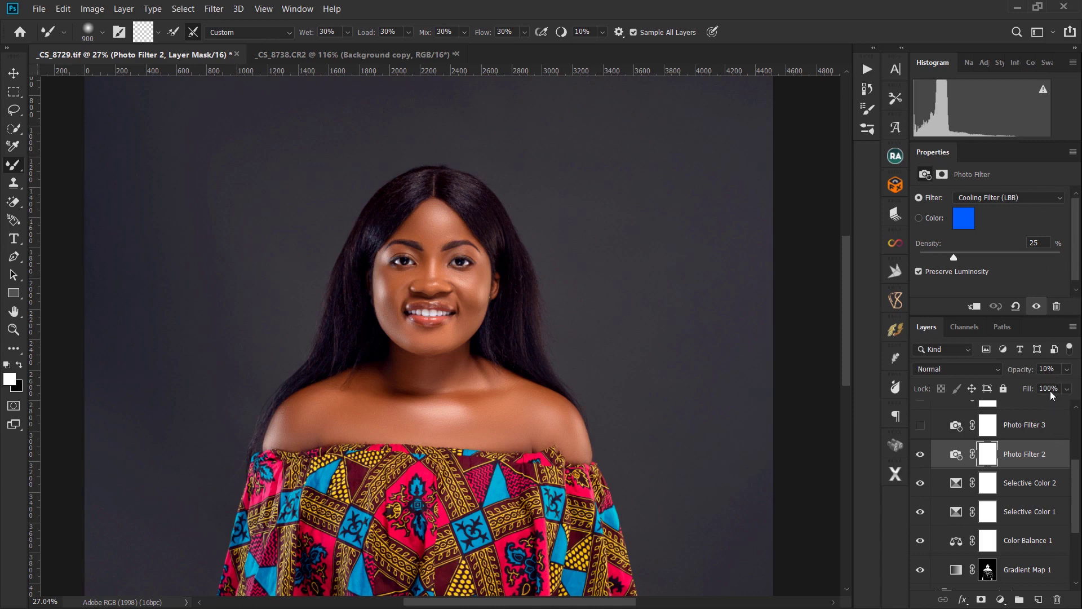
pyautogui.click(1033, 429)
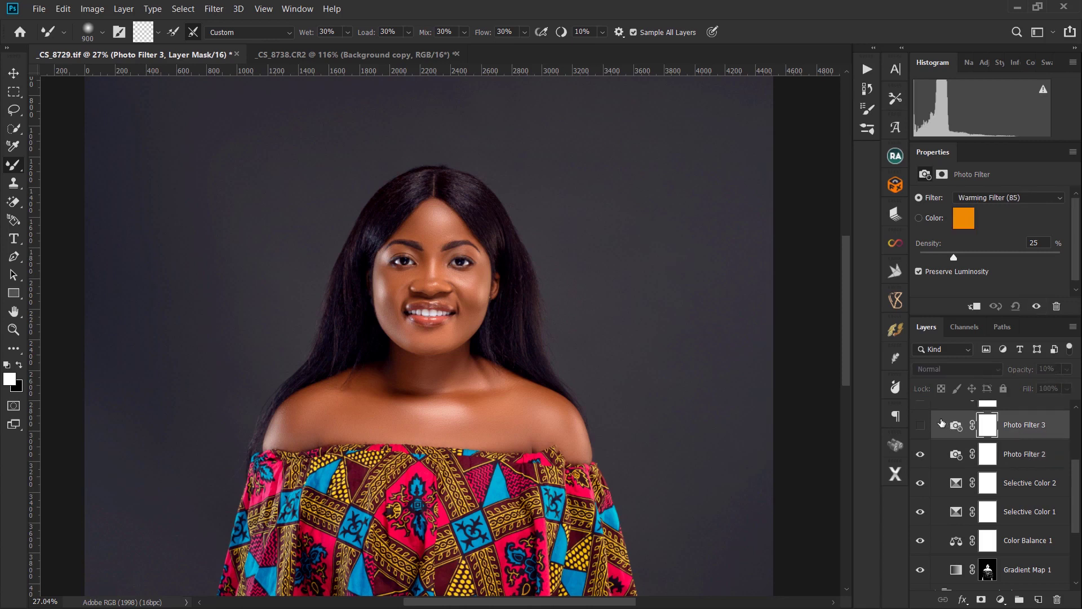
pyautogui.click(922, 425)
pyautogui.click(917, 426)
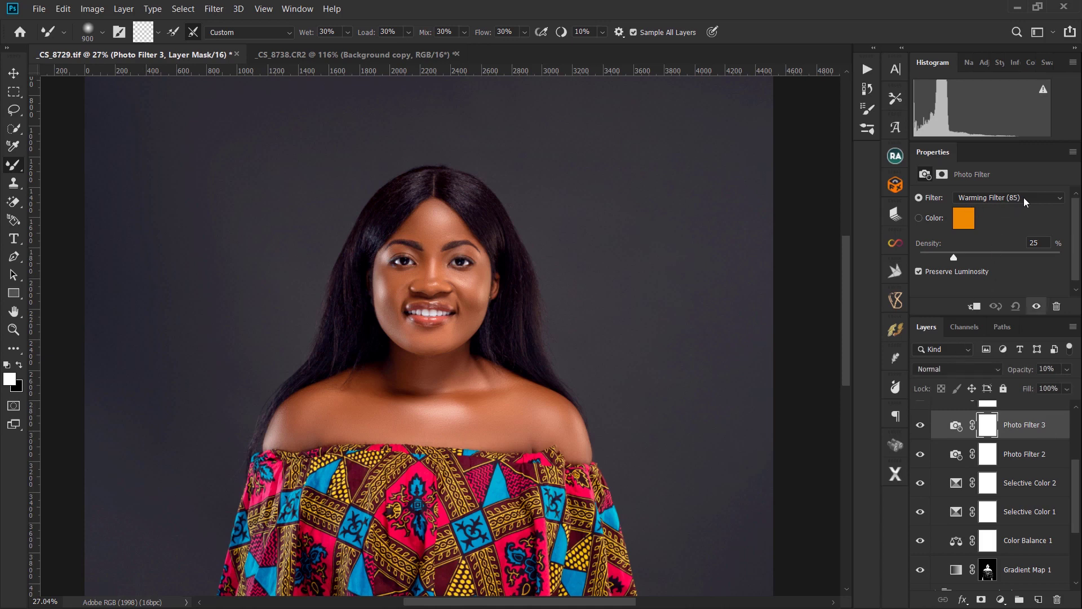
# Show the Levels 1 layer in the CG group and open its settings to view the input levels.
pyautogui.click(1077, 408)
pyautogui.click(1078, 408)
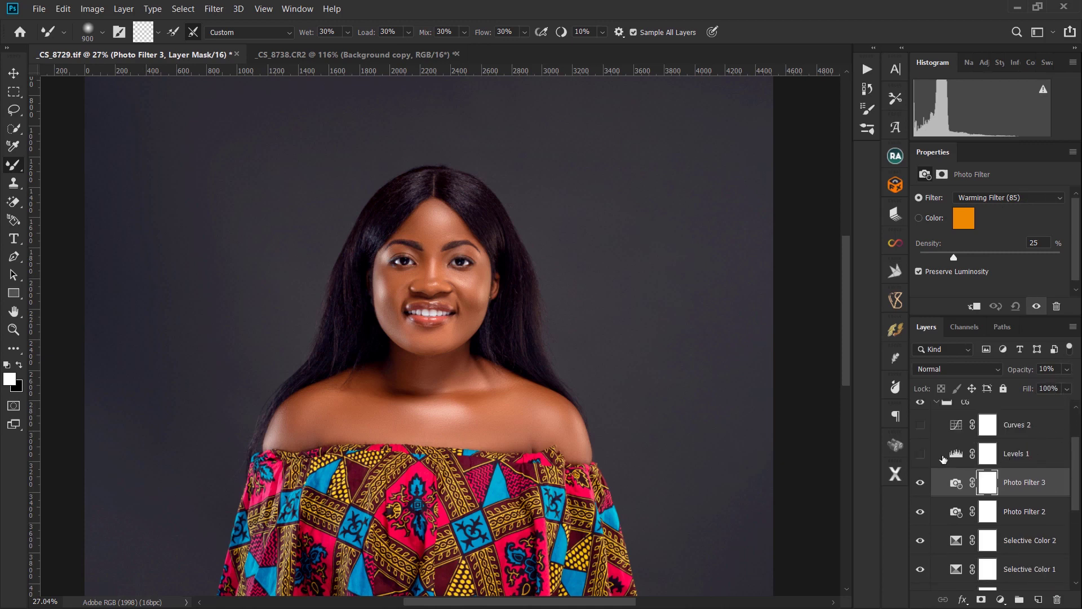
pyautogui.click(921, 454)
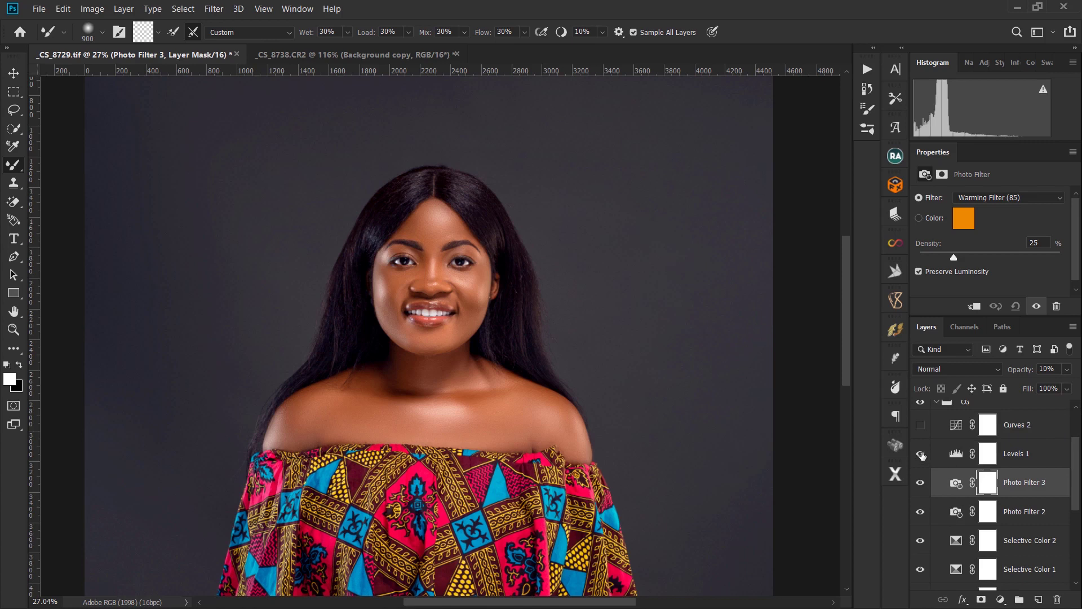
pyautogui.click(1020, 458)
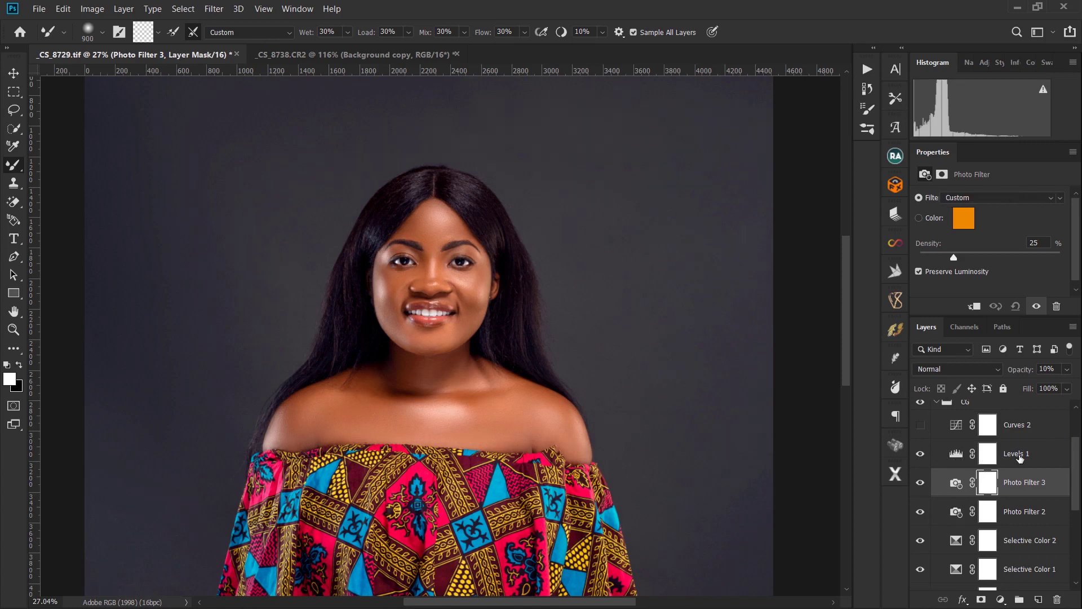
pyautogui.click(958, 458)
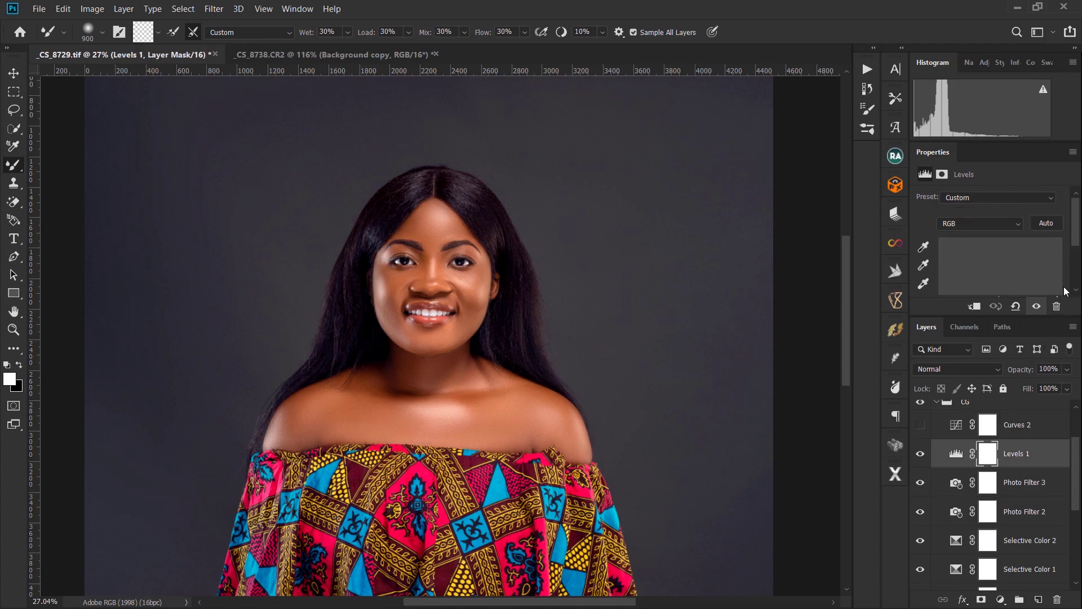
pyautogui.scroll(-2, 1065, 290)
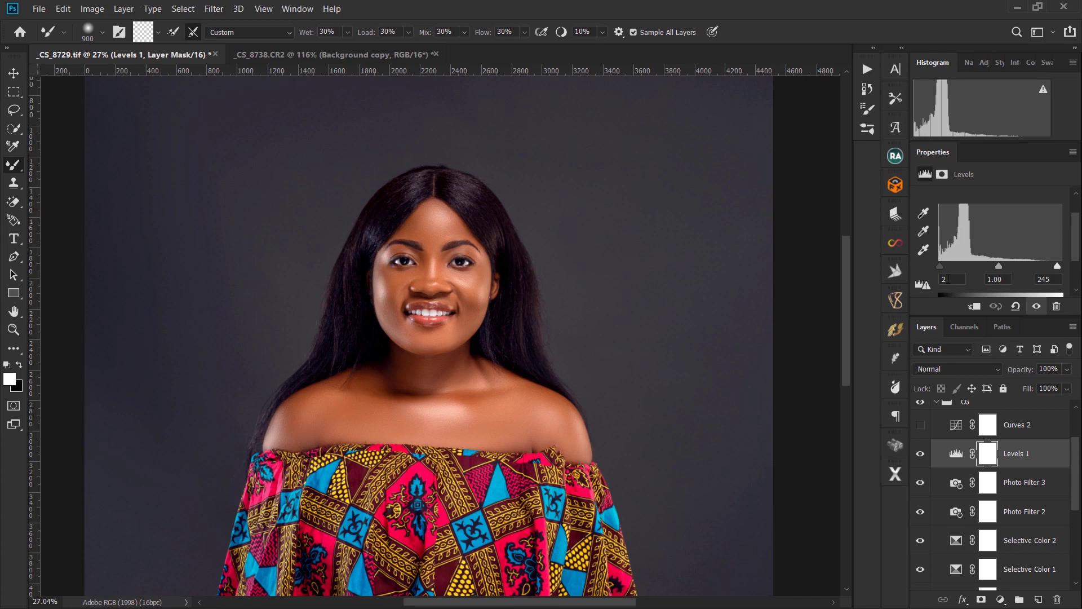
# Show the Curves 2 layer and open its curve settings.
pyautogui.click(921, 427)
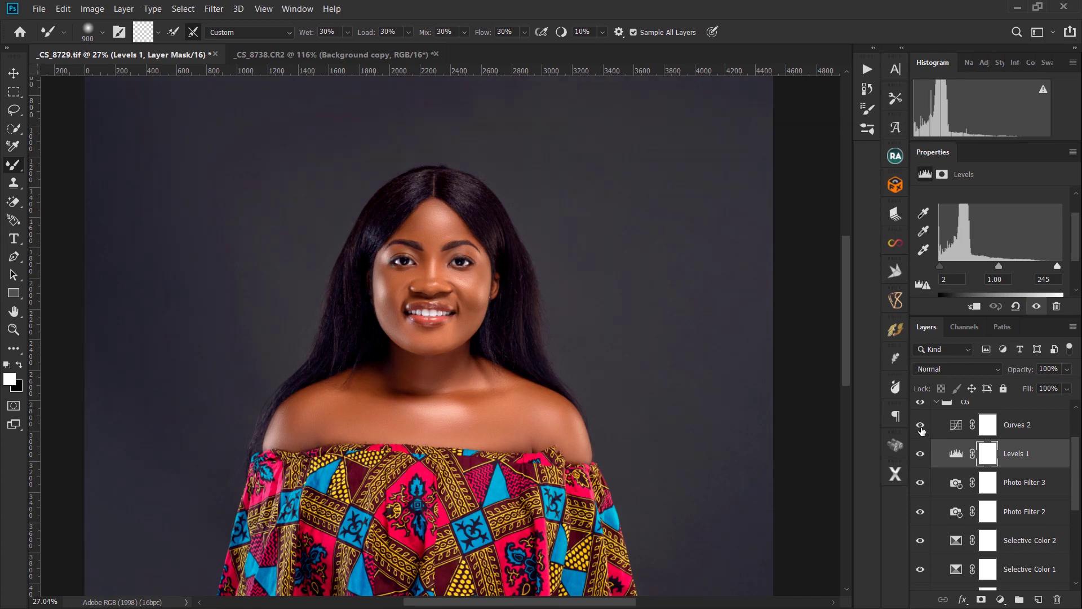
pyautogui.click(953, 426)
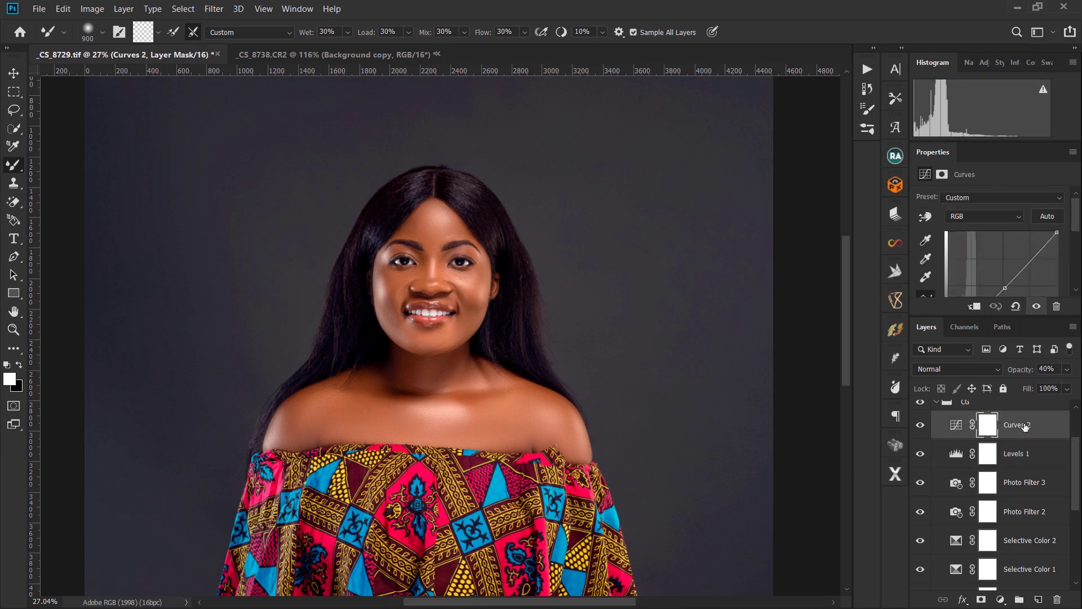
# Collapse the CG group, and hide and show the whole group to compare the color grading.
pyautogui.scroll(1, 1024, 427)
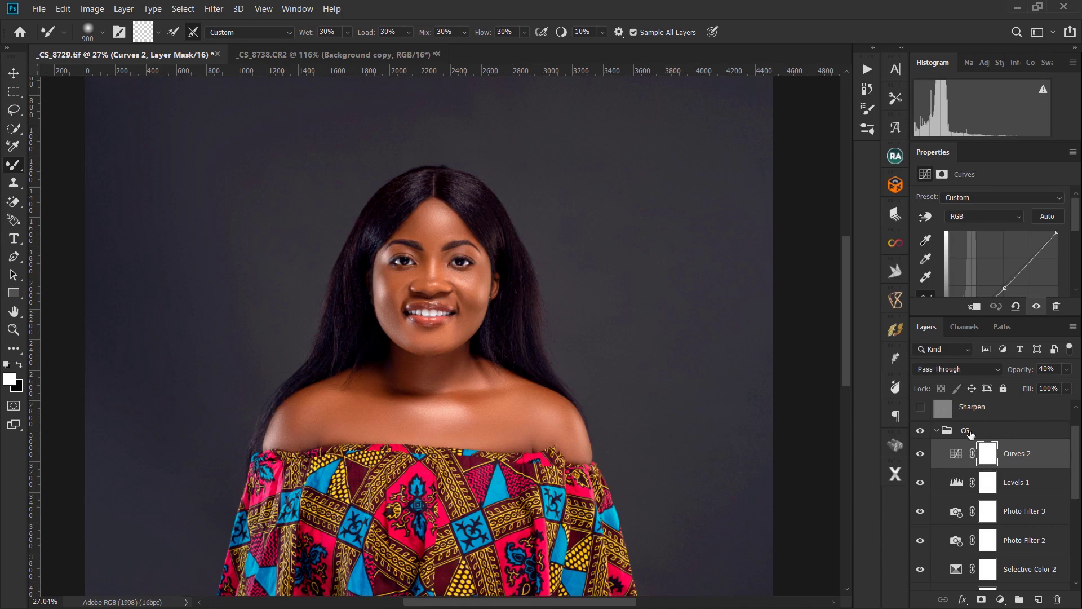
pyautogui.click(935, 437)
pyautogui.click(936, 431)
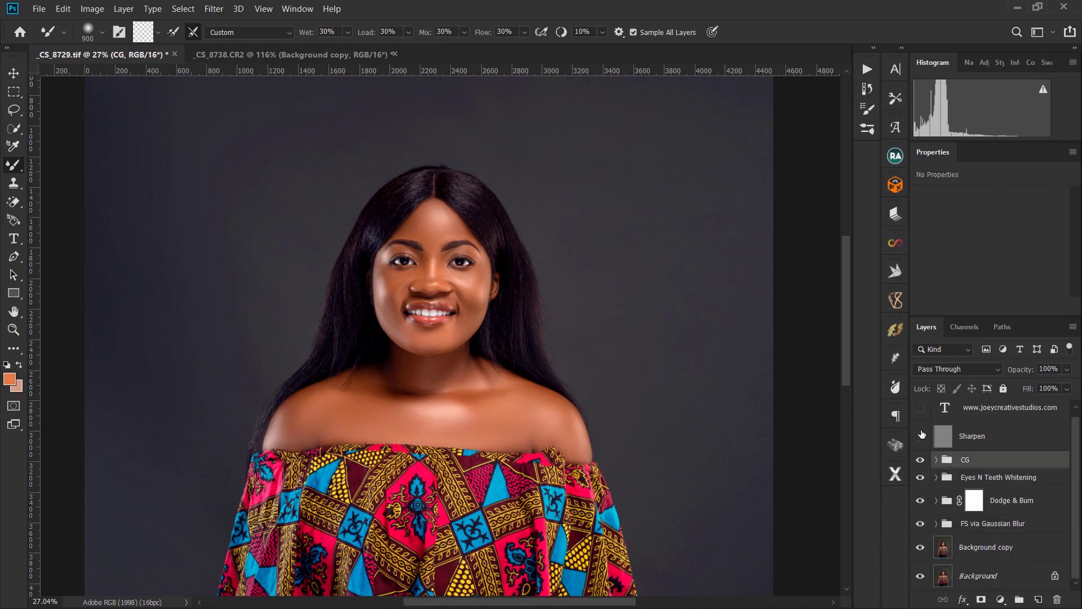
pyautogui.click(920, 459)
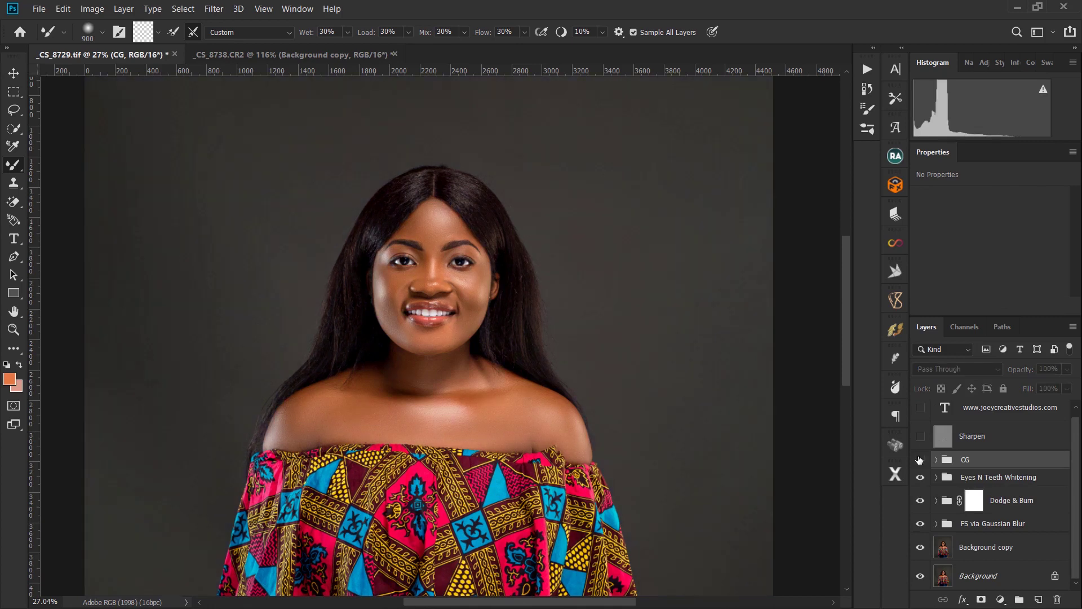
pyautogui.click(920, 459)
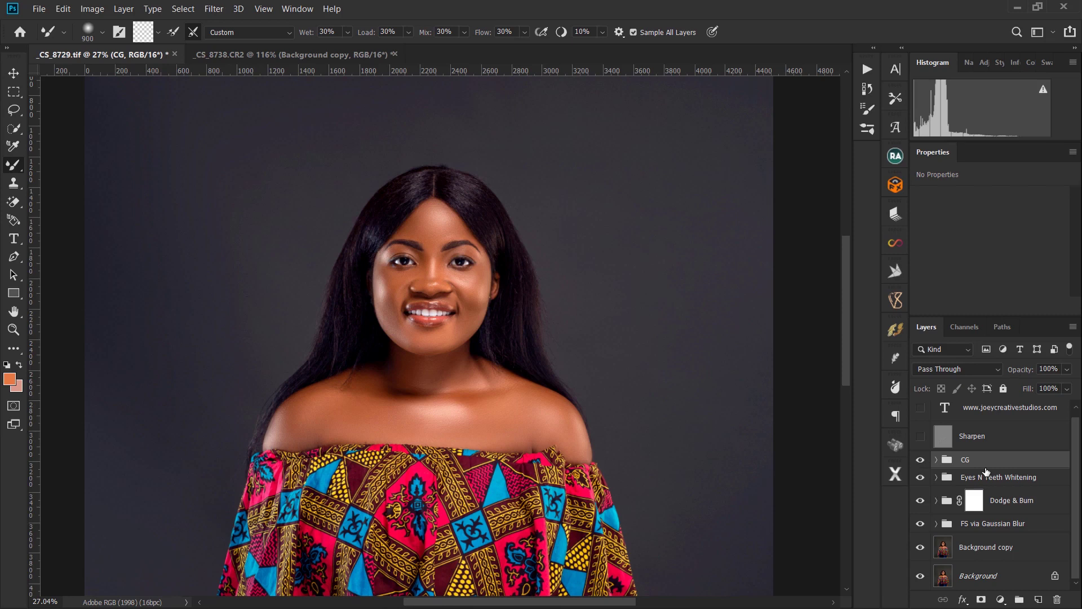
pyautogui.click(919, 439)
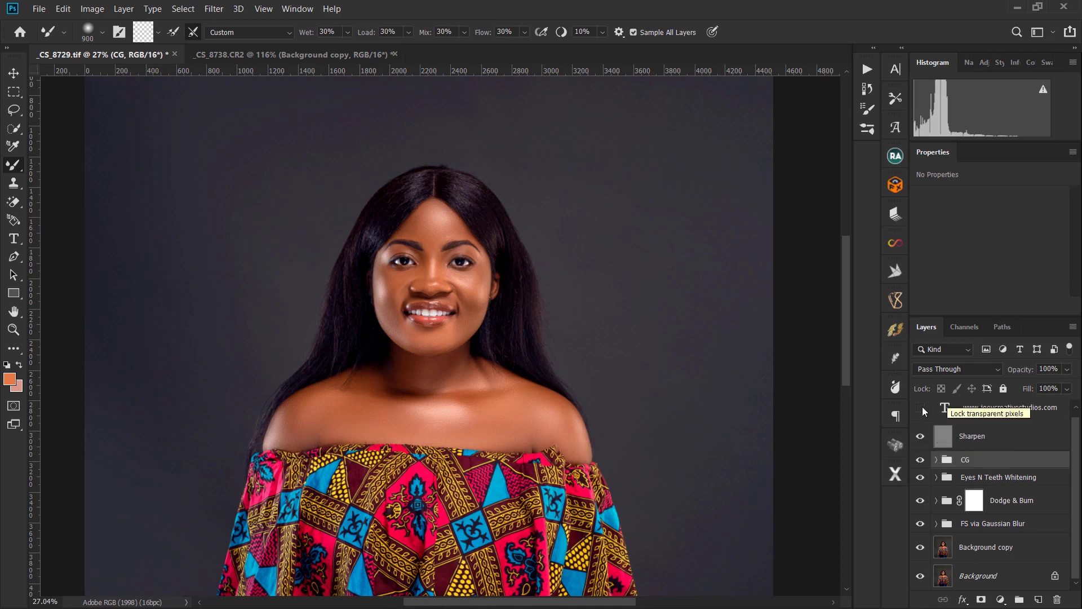
pyautogui.click(921, 407)
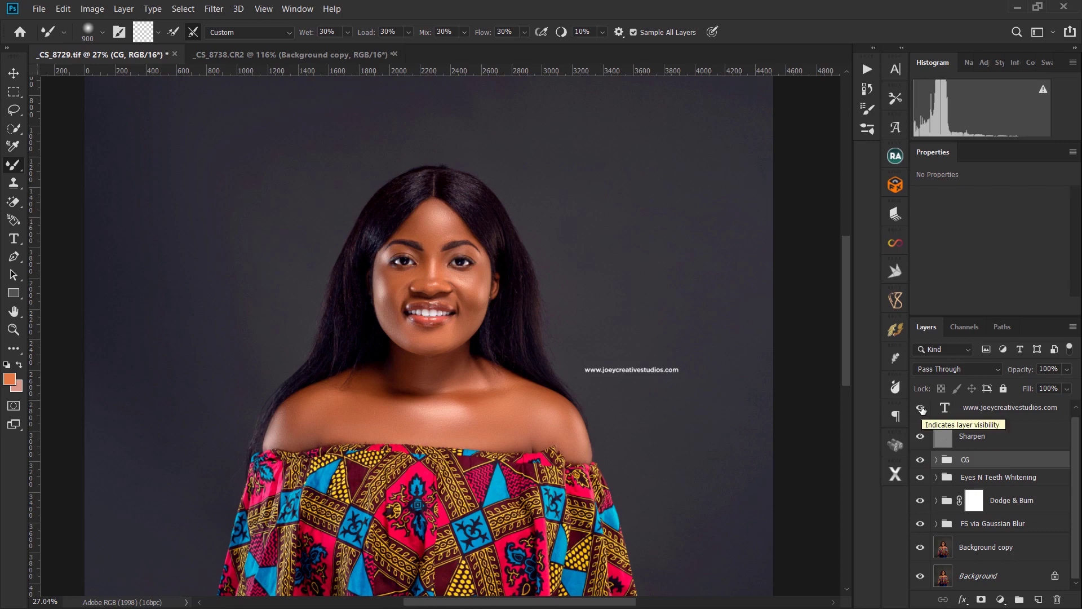
# Compare before and after by showing only the Background layer and restoring the visibility of all other layers.
pyautogui.hotkey('ctrl', '0')
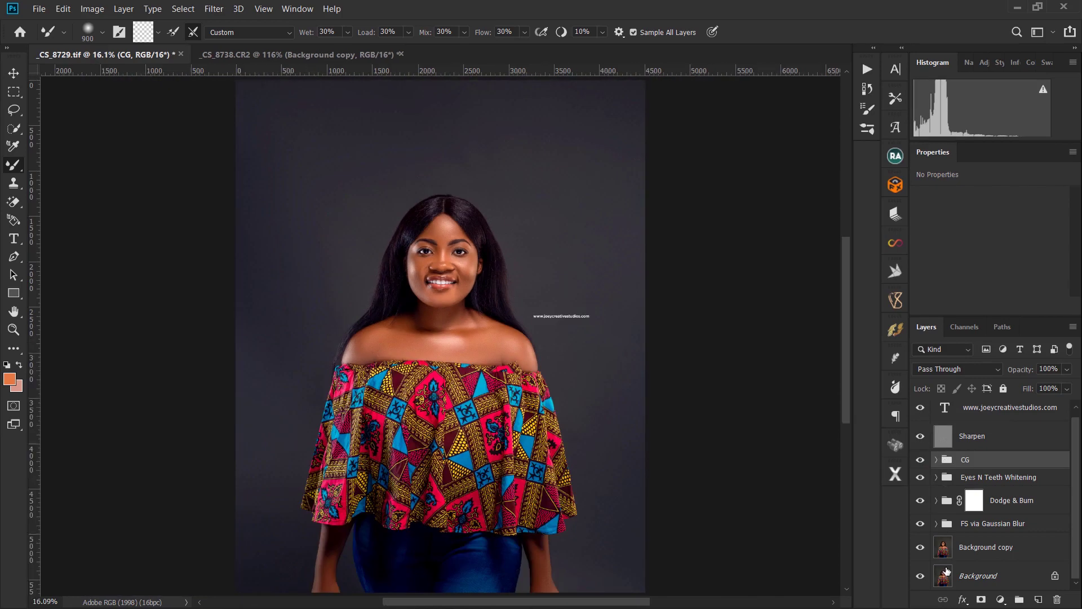
pyautogui.click(921, 576)
pyautogui.keyDown('alt'); pyautogui.click(921, 576); pyautogui.keyUp('alt')
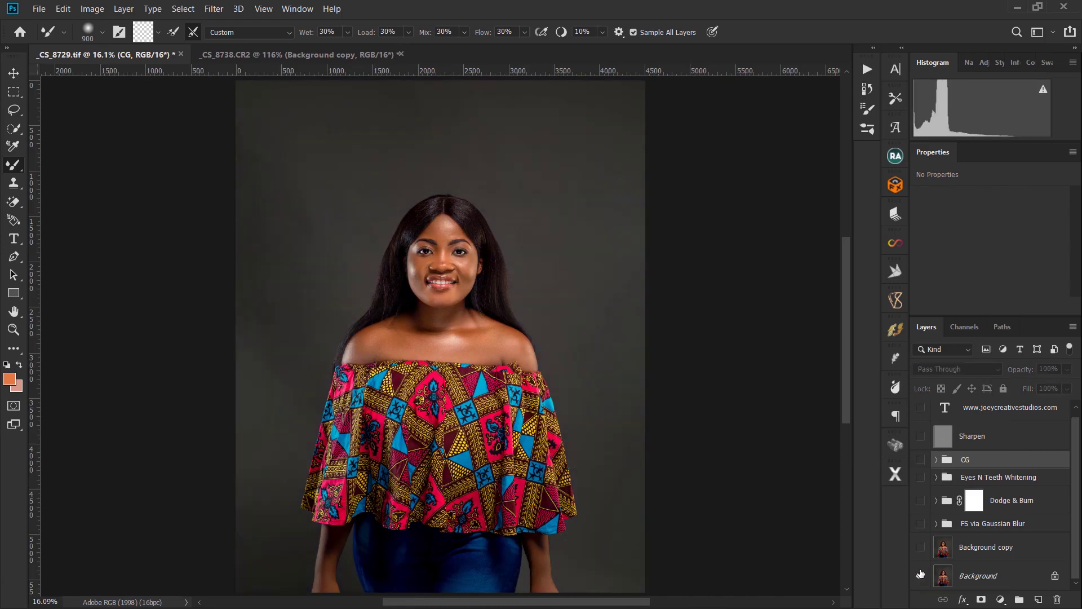
pyautogui.keyDown('alt'); pyautogui.click(921, 573); pyautogui.keyUp('alt')
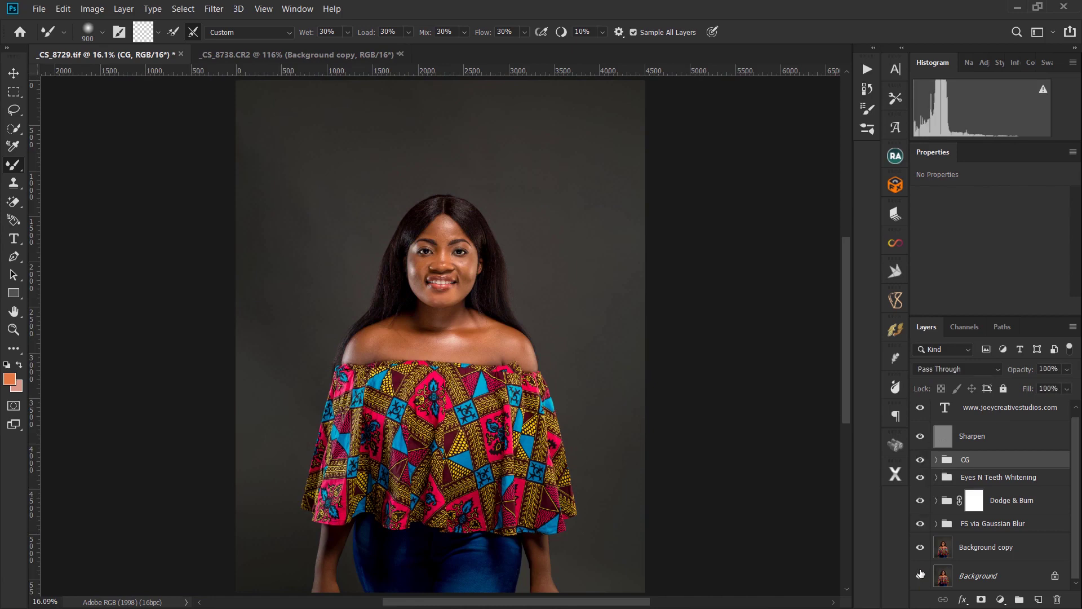